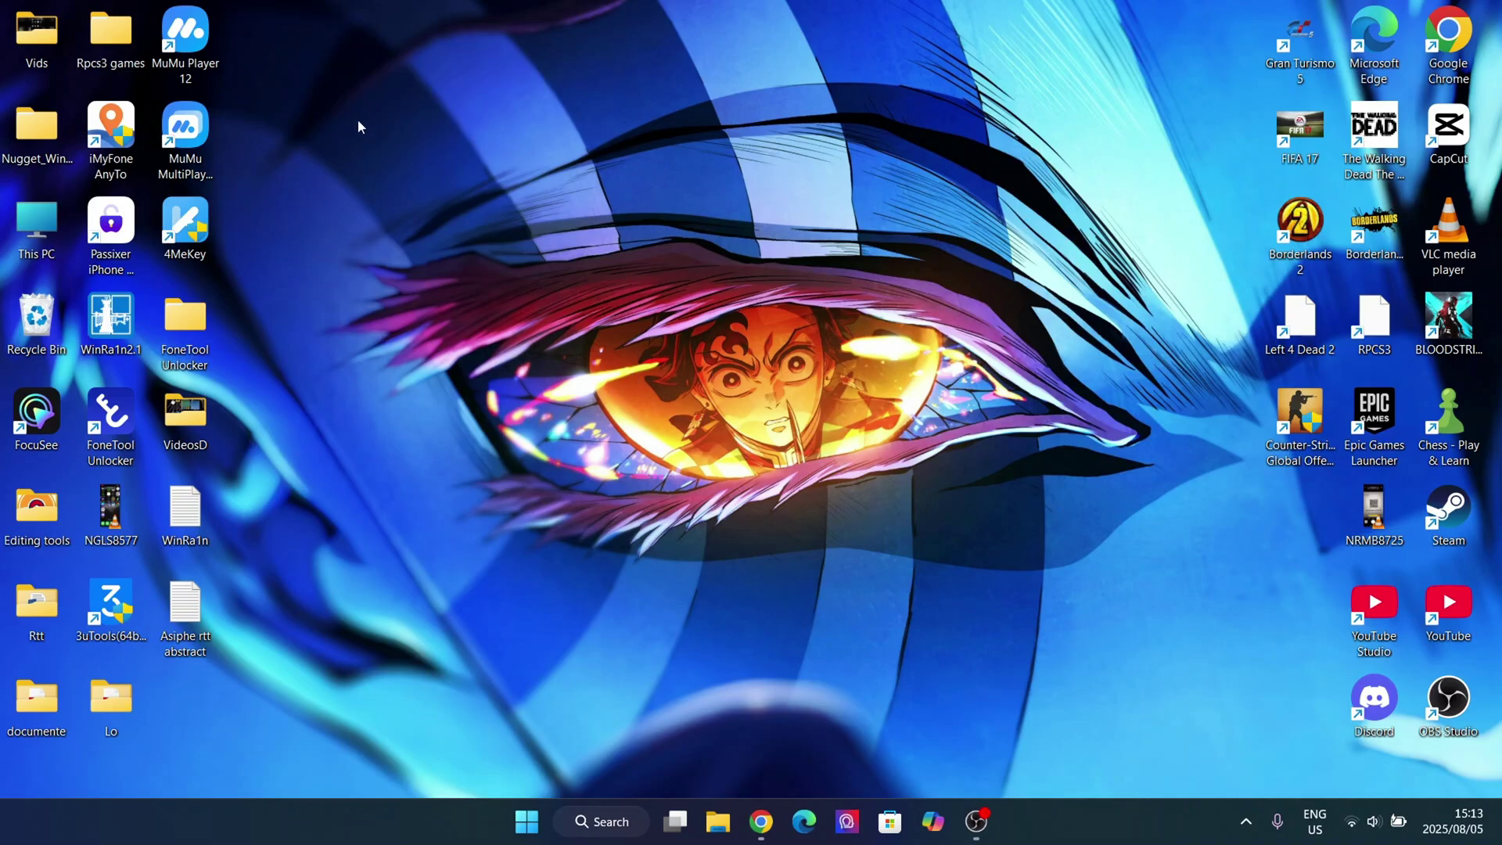
Step: Select and deselect the MuMu desktop shortcuts, then refresh the desktop
mouse_move(359, 119)
mouse_down()
mouse_move(629, 674)
mouse_move(587, 509)
mouse_up()
drag(296, 58, 153, 176)
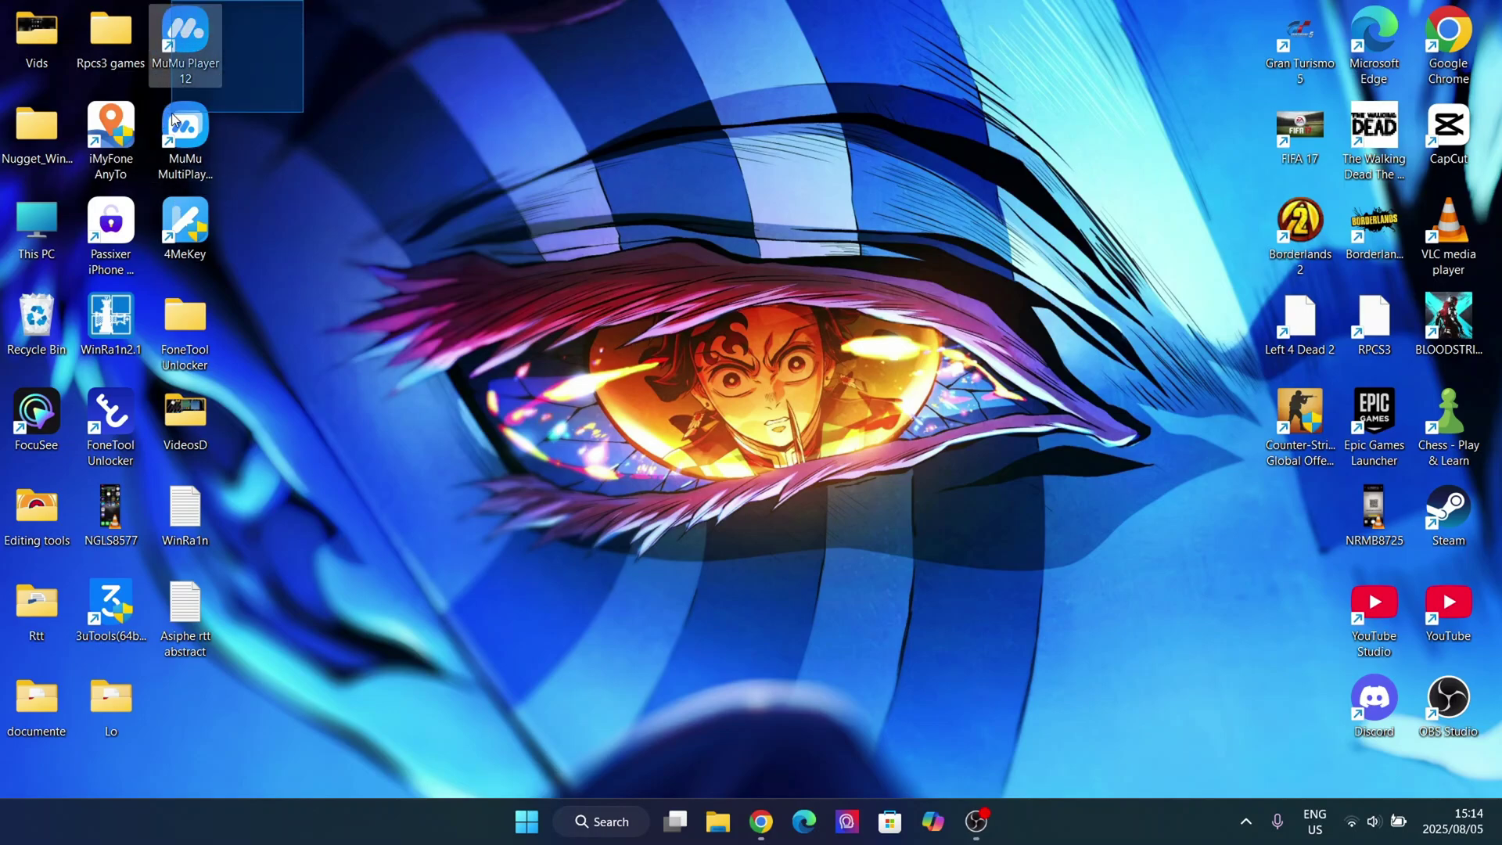
click(302, 103)
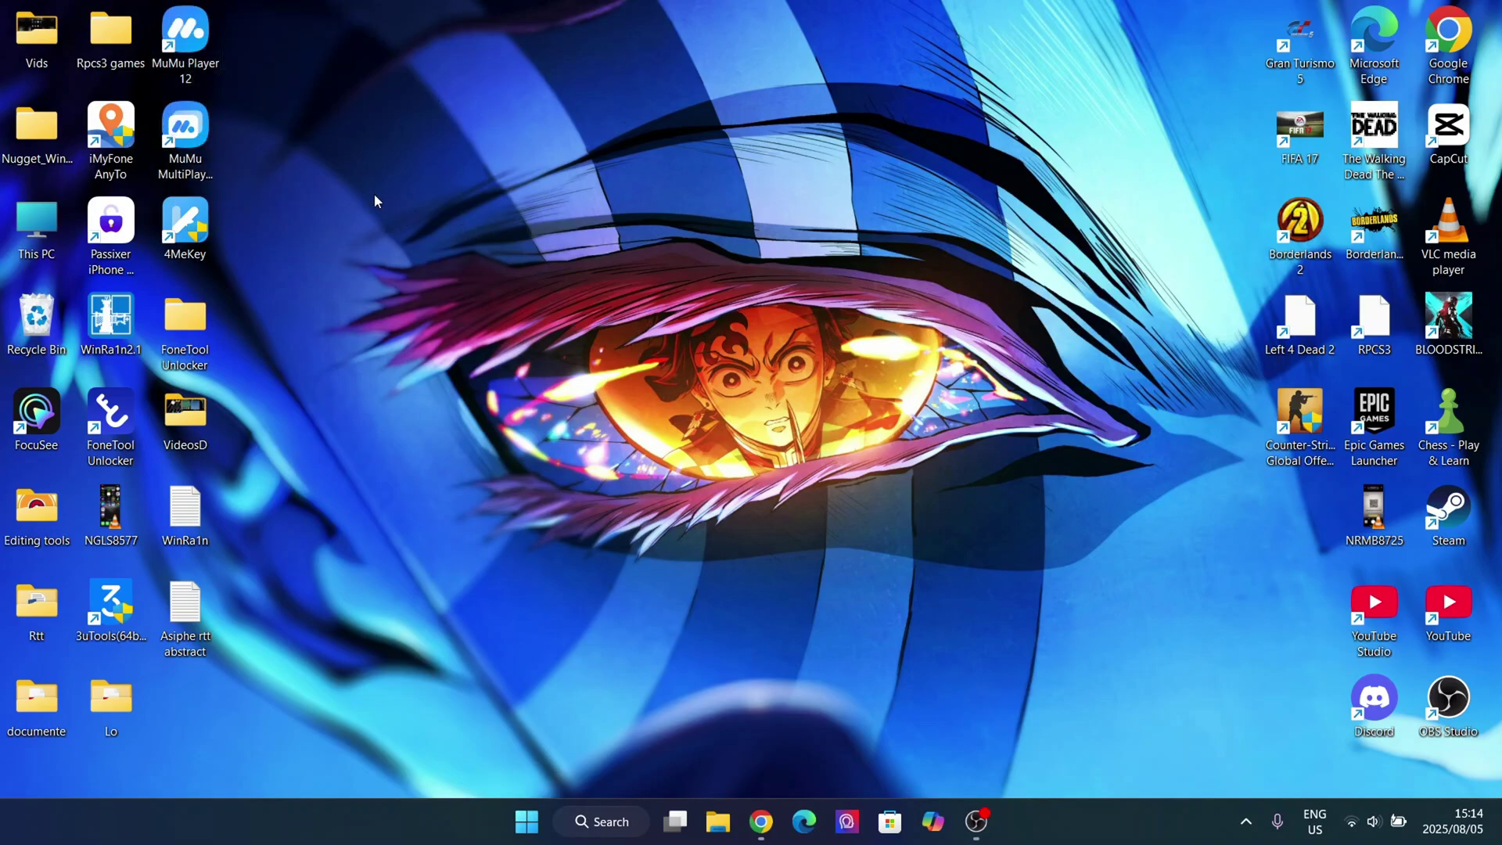
mouse_move(375, 195)
mouse_down()
mouse_move(986, 452)
mouse_move(1154, 558)
mouse_up()
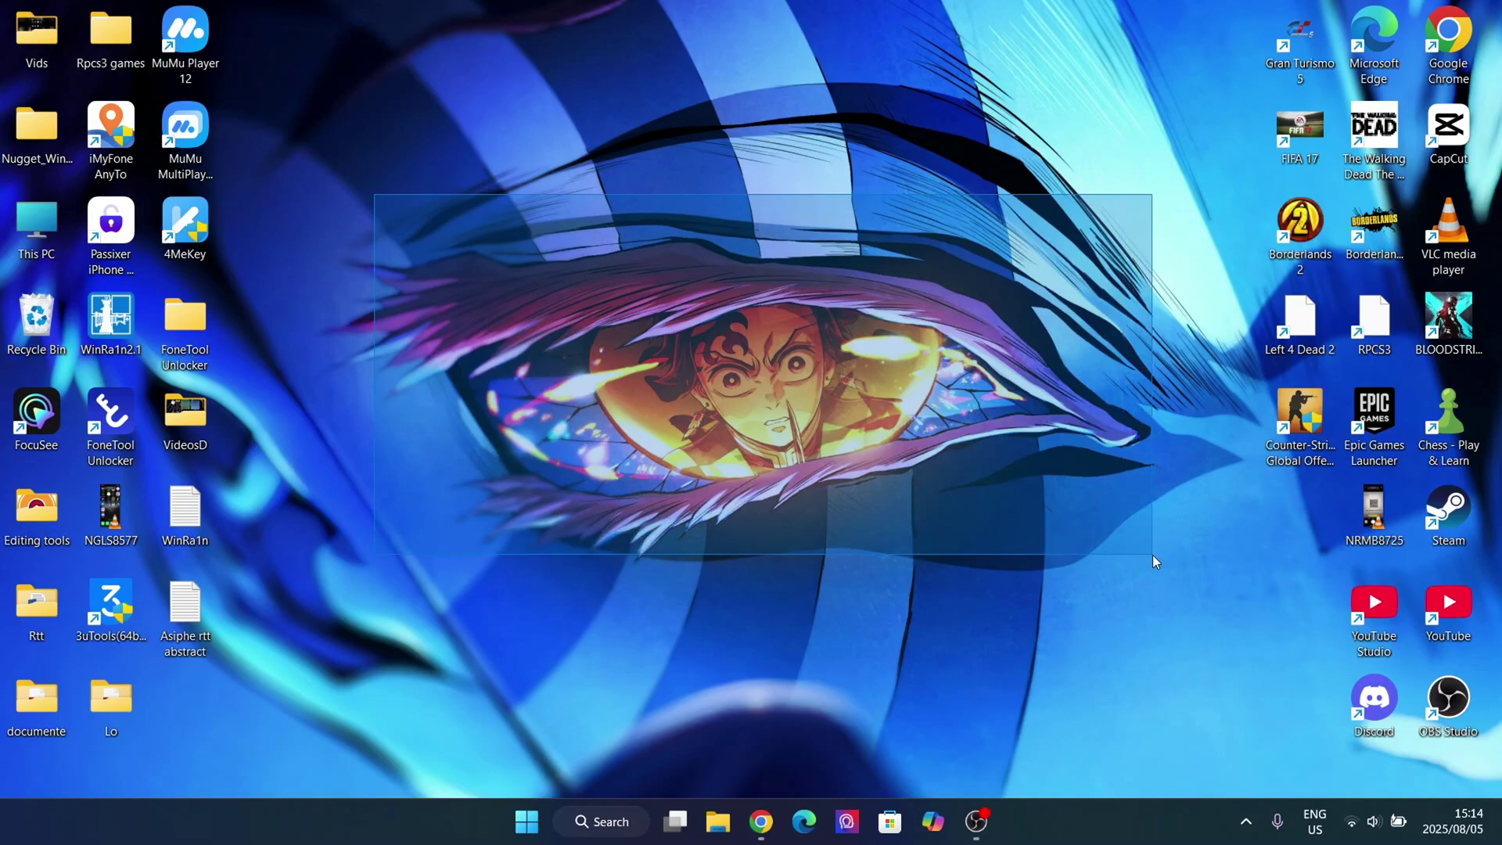
drag(1154, 555, 1152, 555)
right_click(582, 371)
click(627, 443)
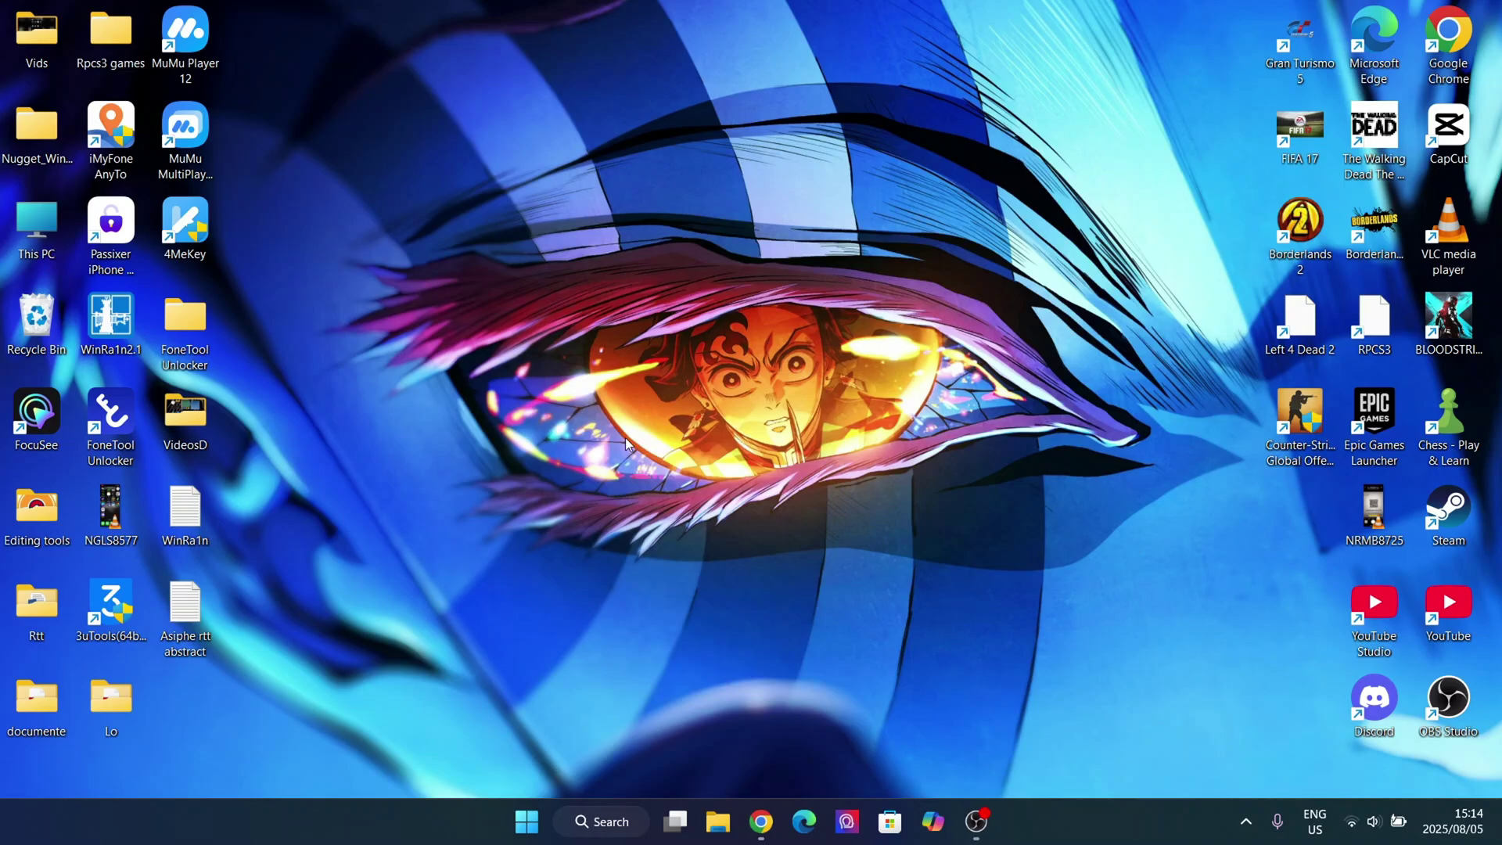
drag(356, 227, 1146, 539)
Step: Cancel the duplicate Delta download on the MediaFire page and return to the desktop
click(760, 820)
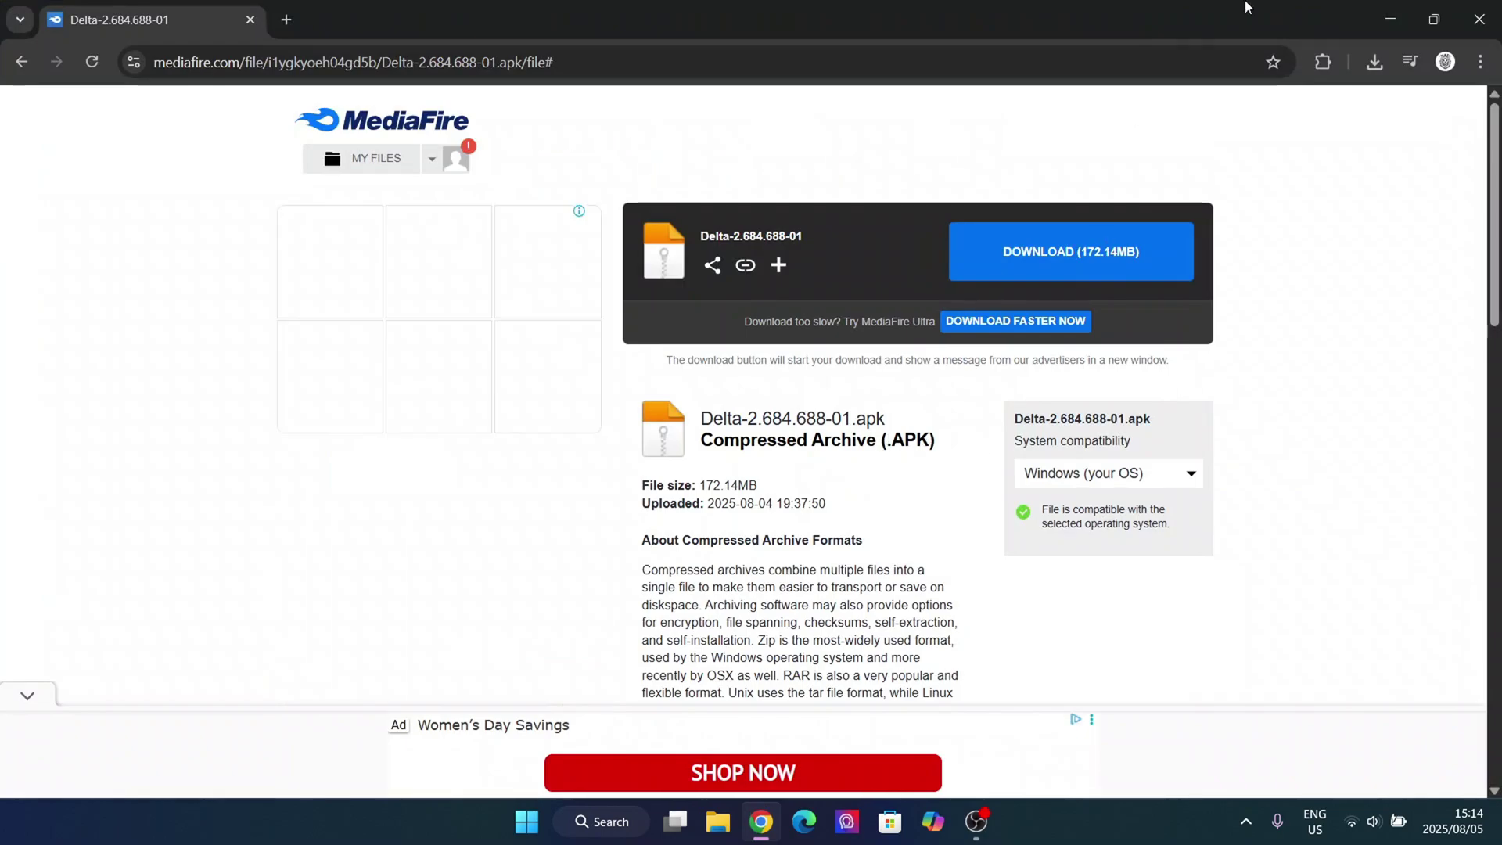
click(1390, 19)
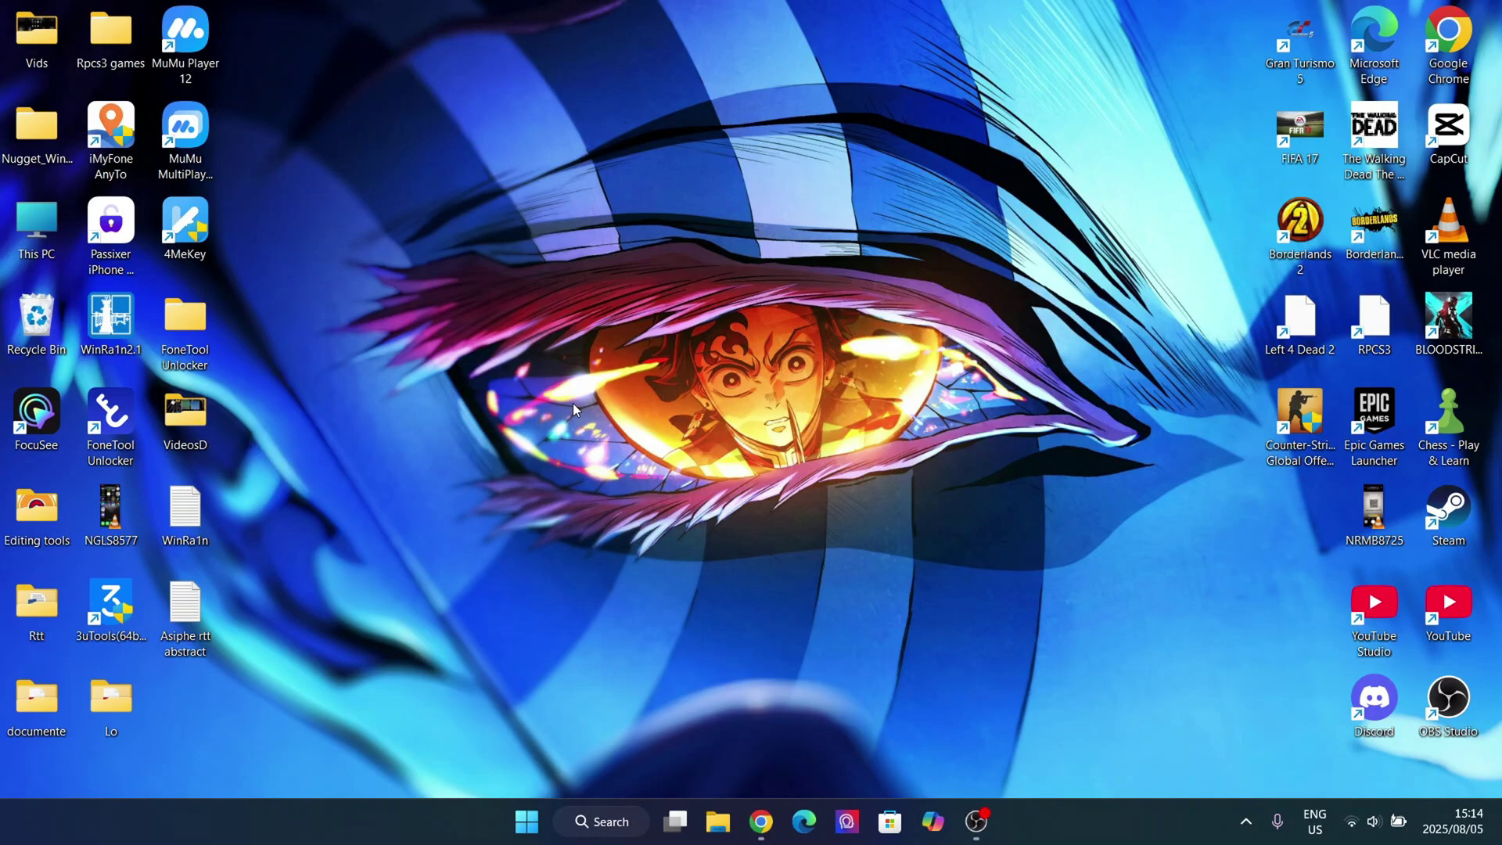
click(186, 48)
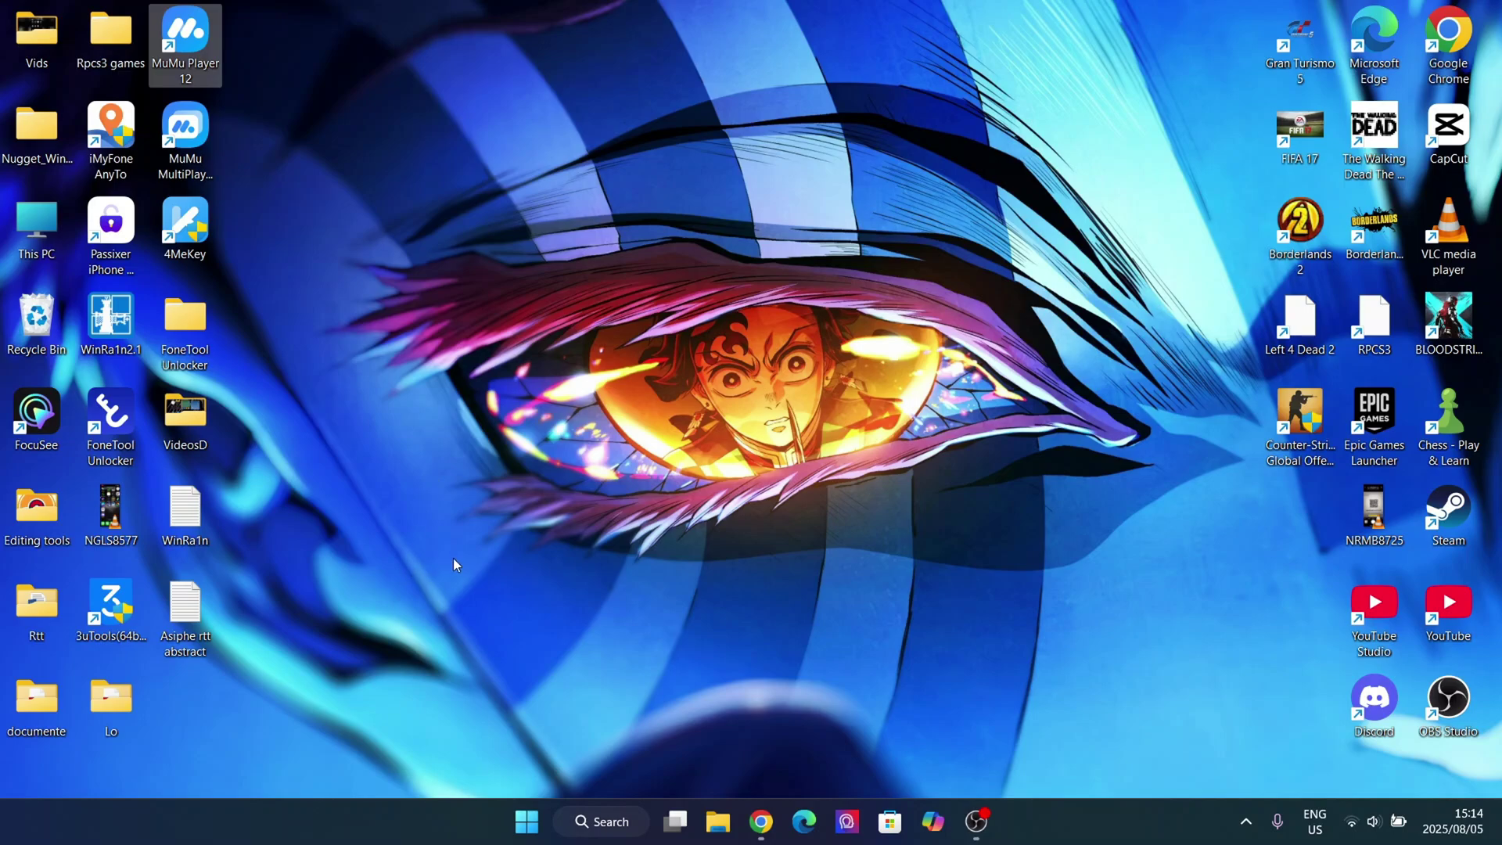
click(490, 563)
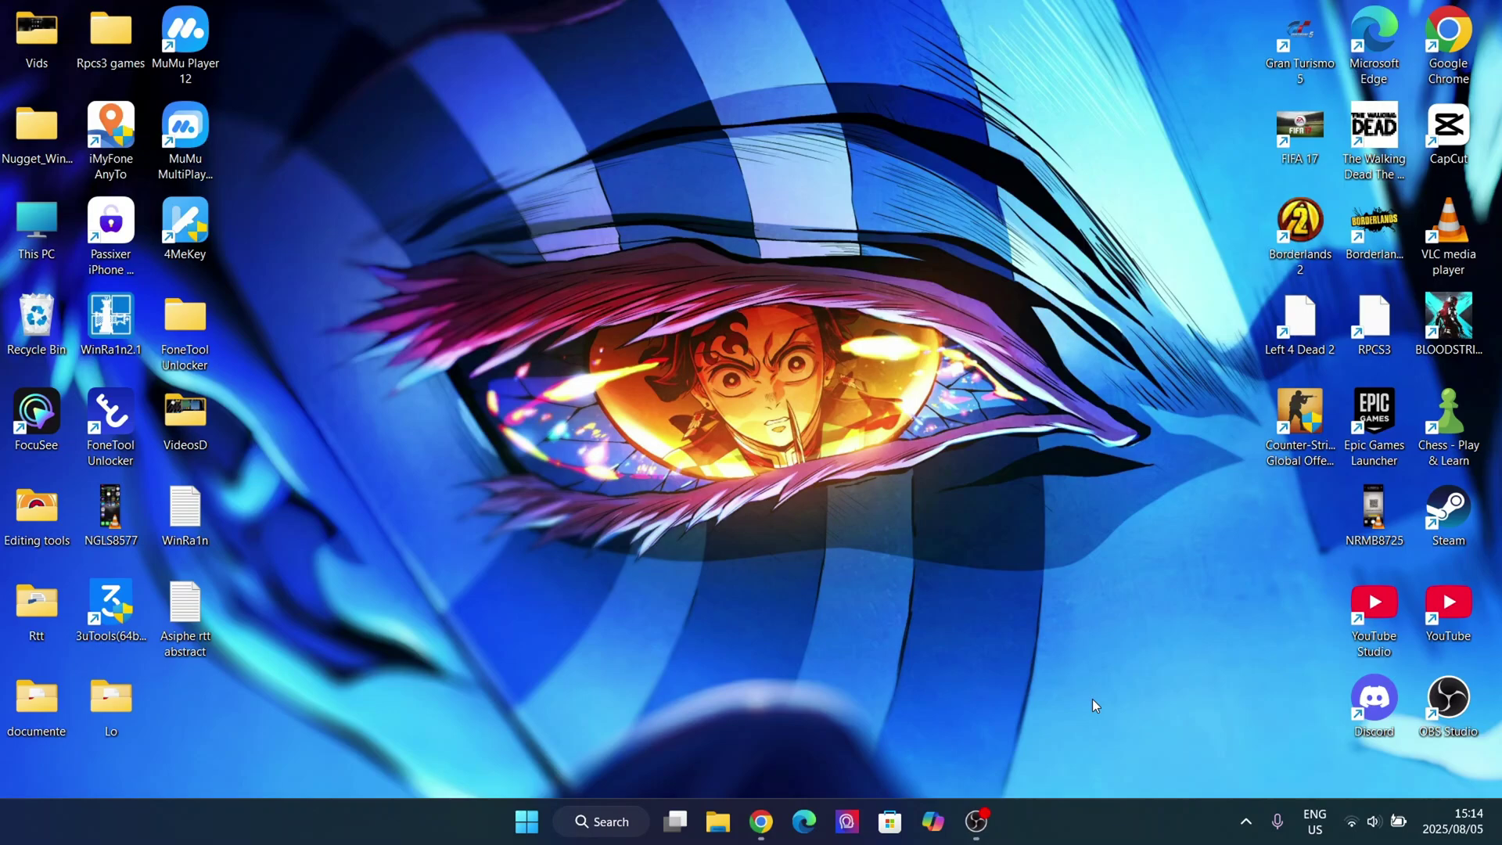
click(760, 822)
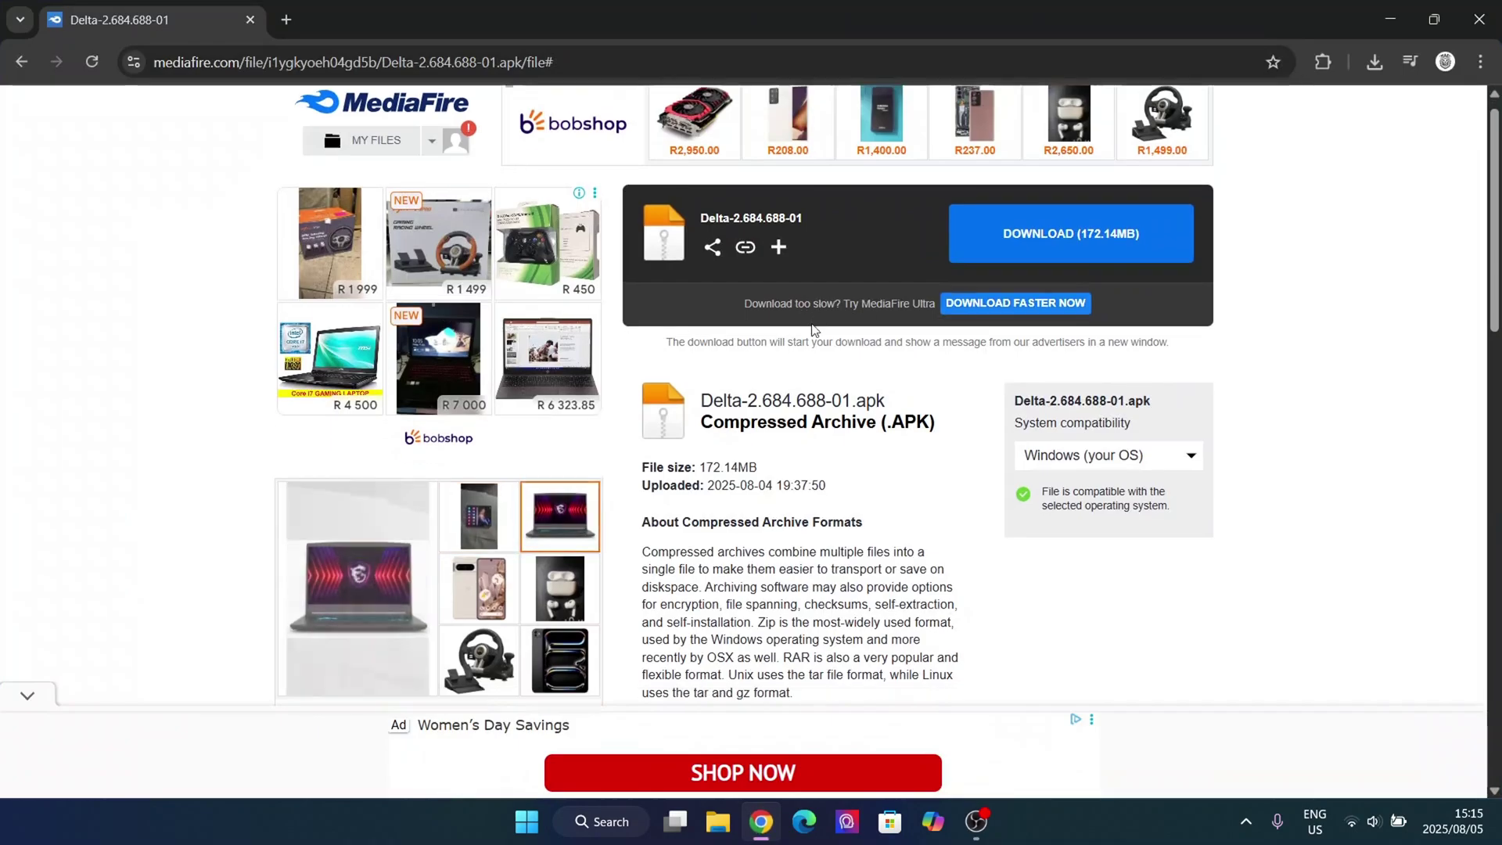
scroll(812, 330, down, 5)
scroll(885, 369, up, 4)
scroll(821, 329, up, 2)
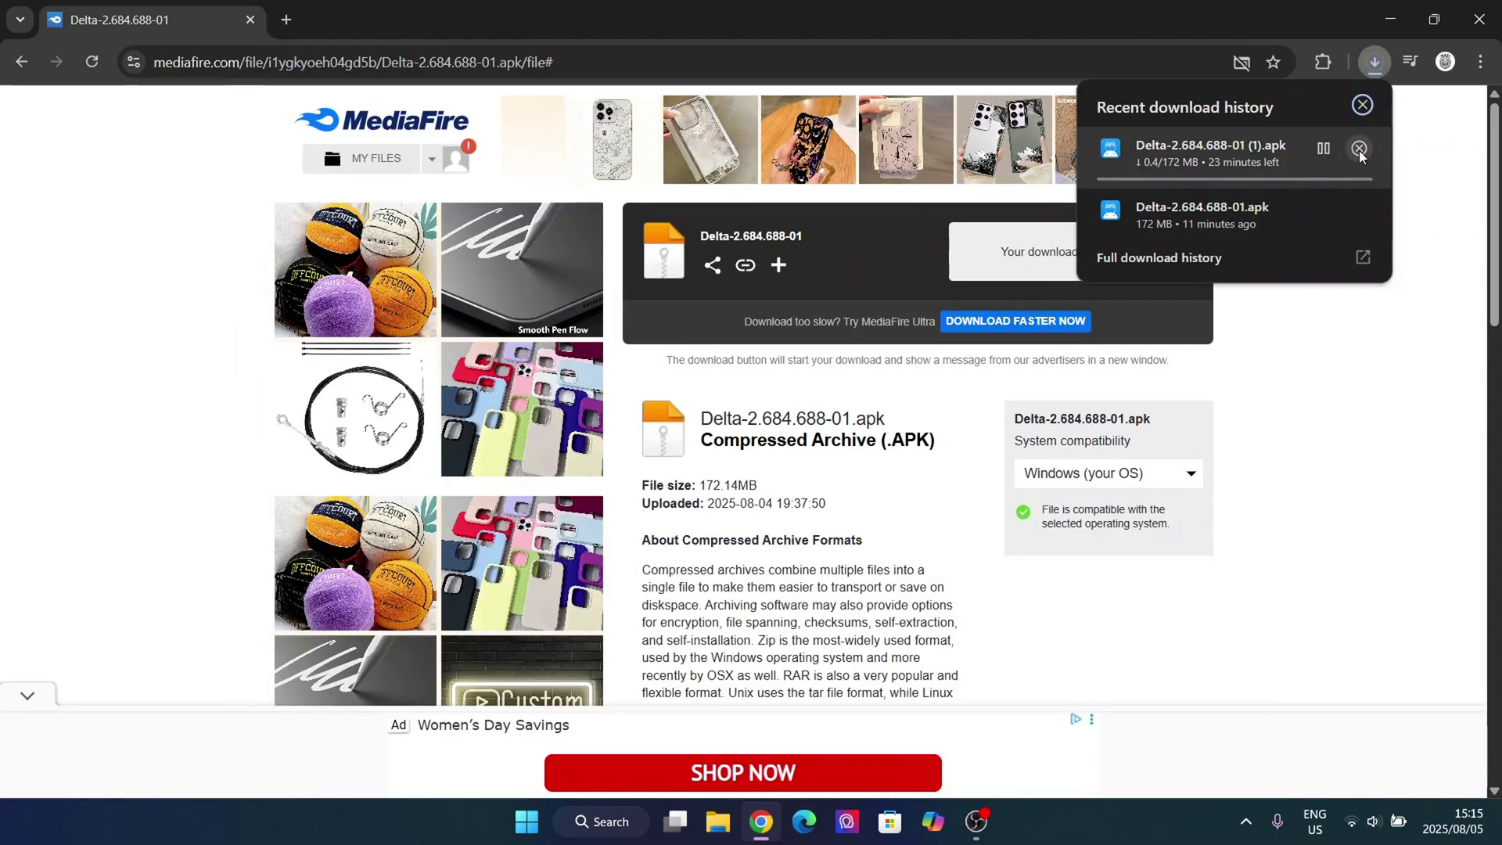
click(1359, 148)
click(1390, 19)
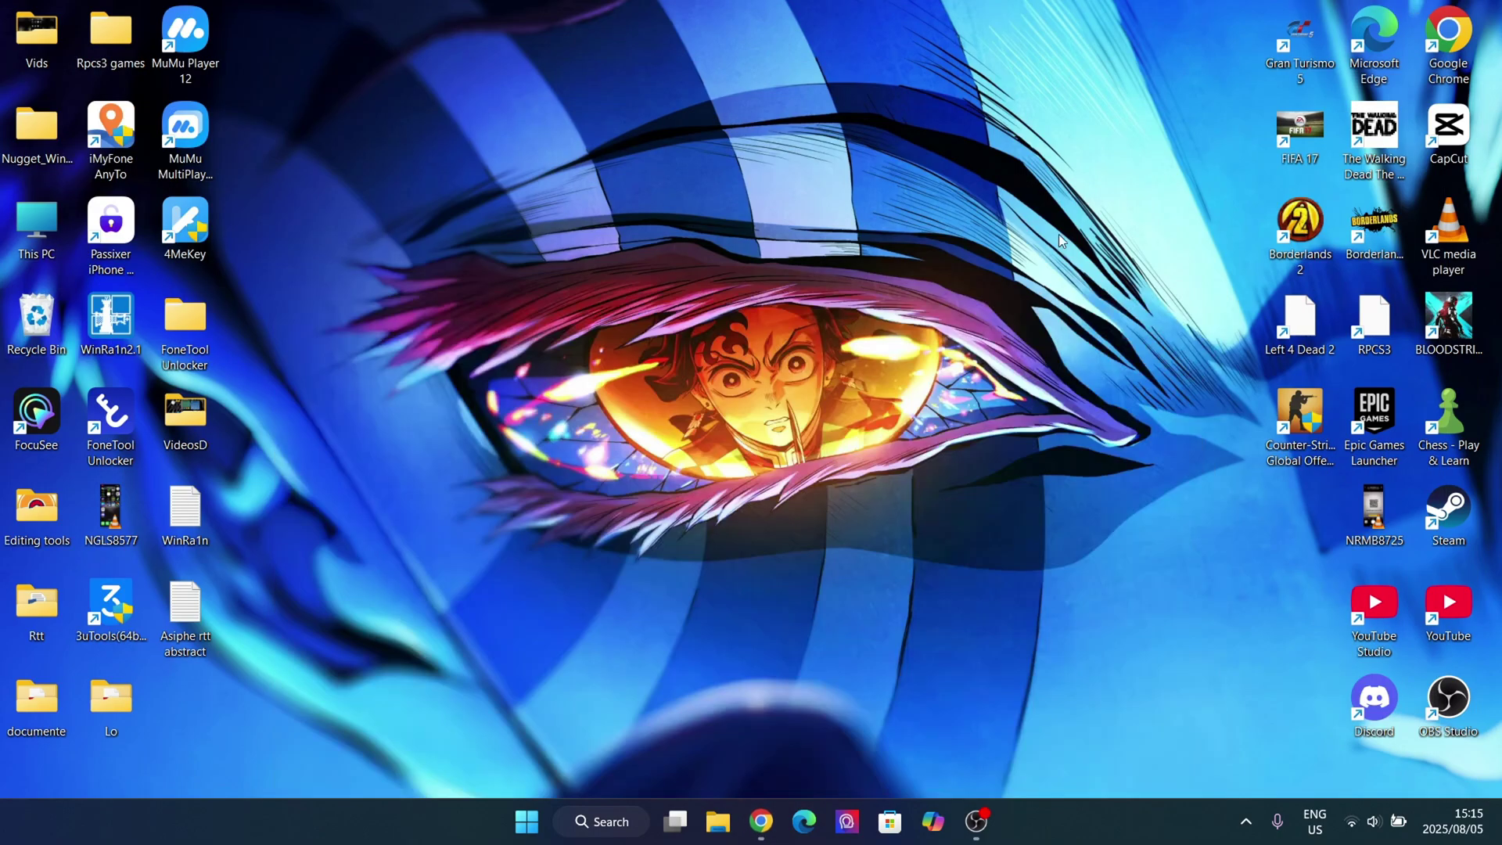
Step: Start the MuMu Player 12 instance from MultiPlayer and maximize its window
click(209, 131)
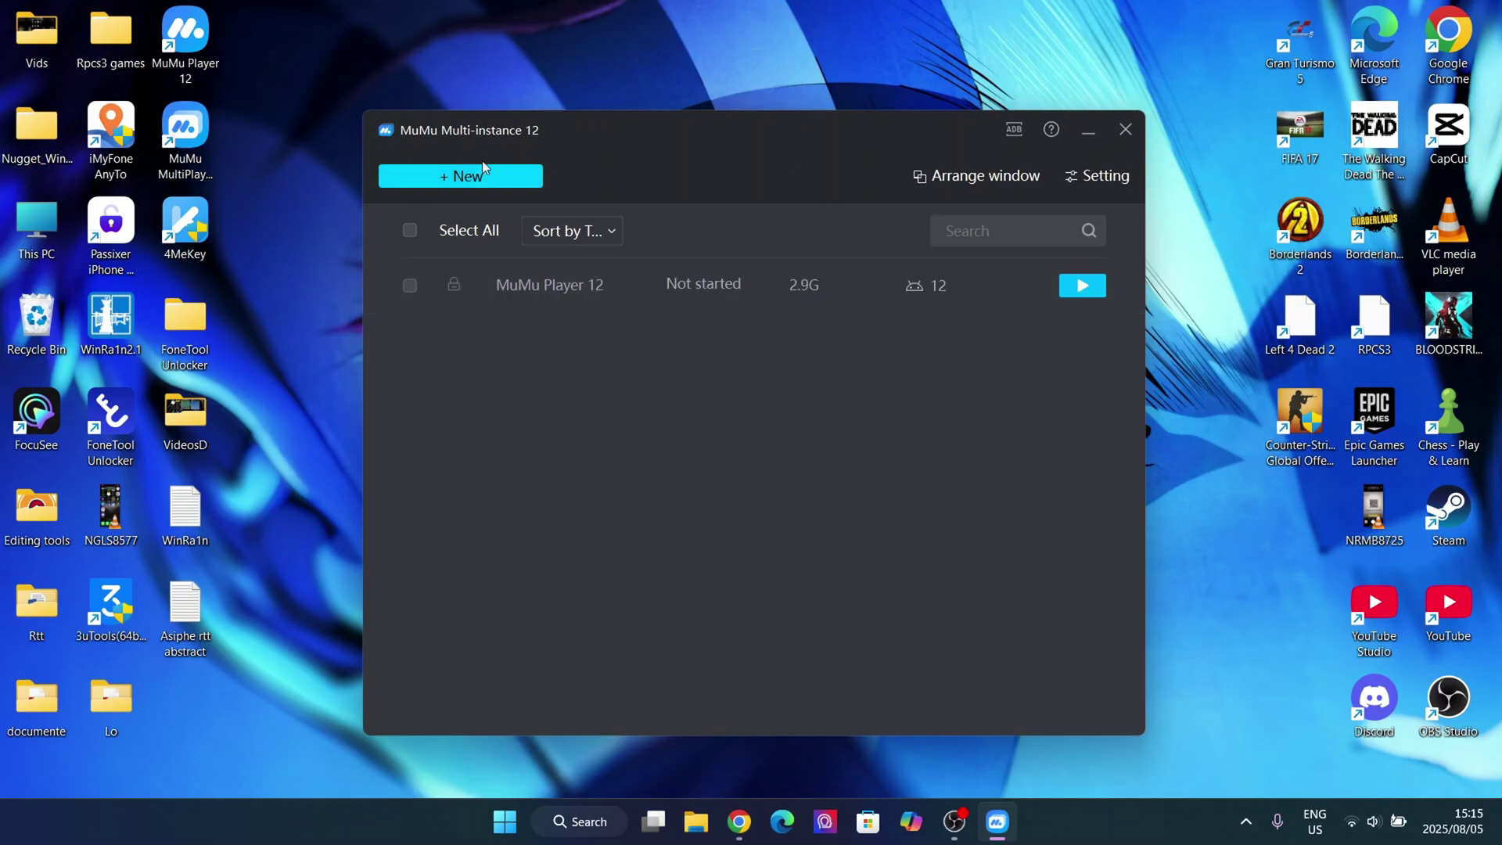
mouse_move(751, 285)
click(1082, 286)
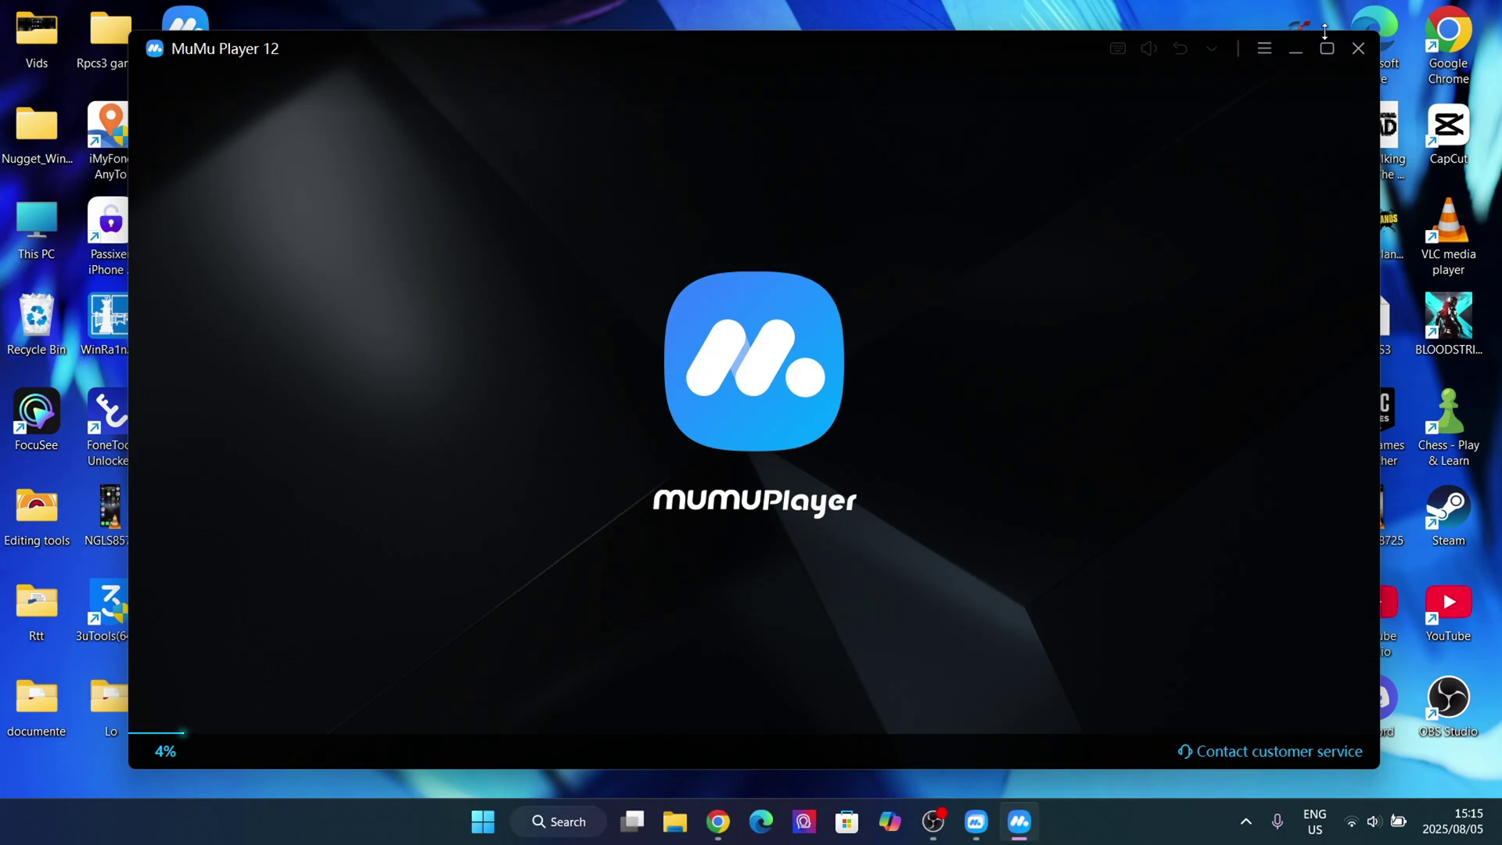
click(1327, 44)
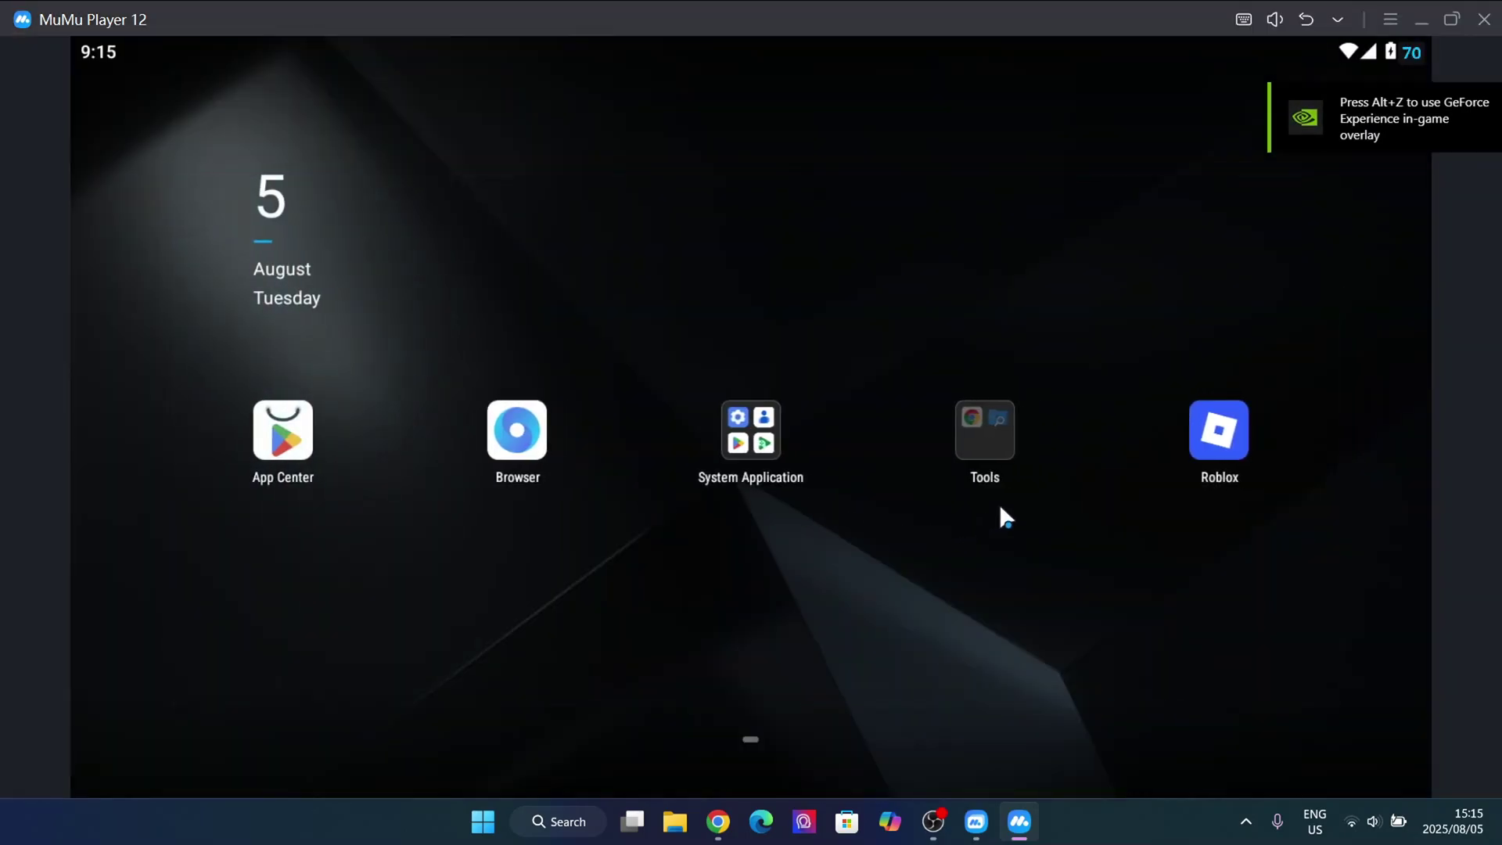
Step: Uninstall Roblox from the emulator home screen and open the title-bar tools panel
right_click(1220, 430)
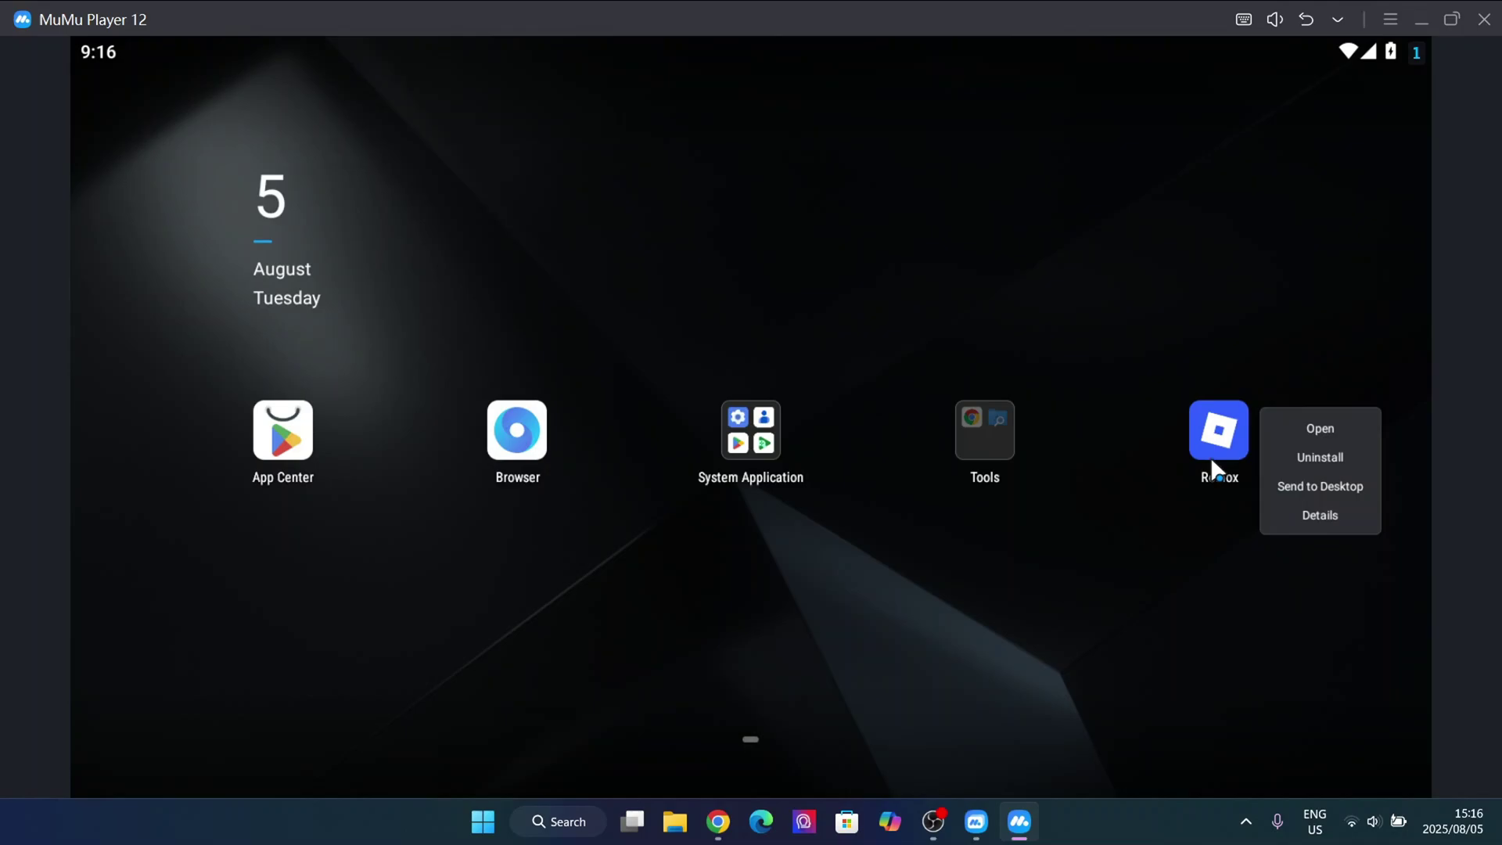
click(1327, 456)
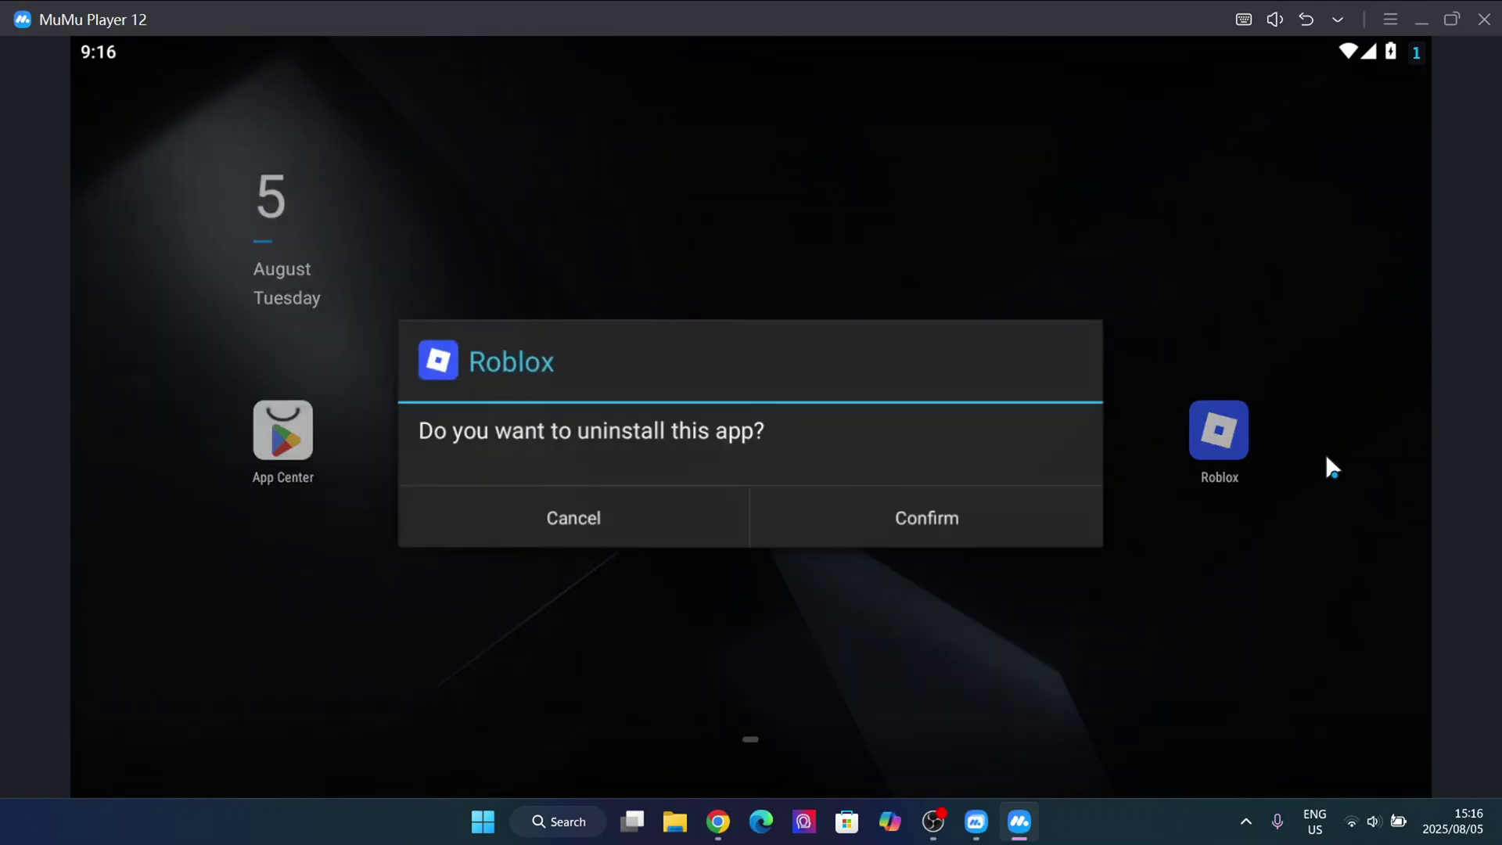
click(865, 521)
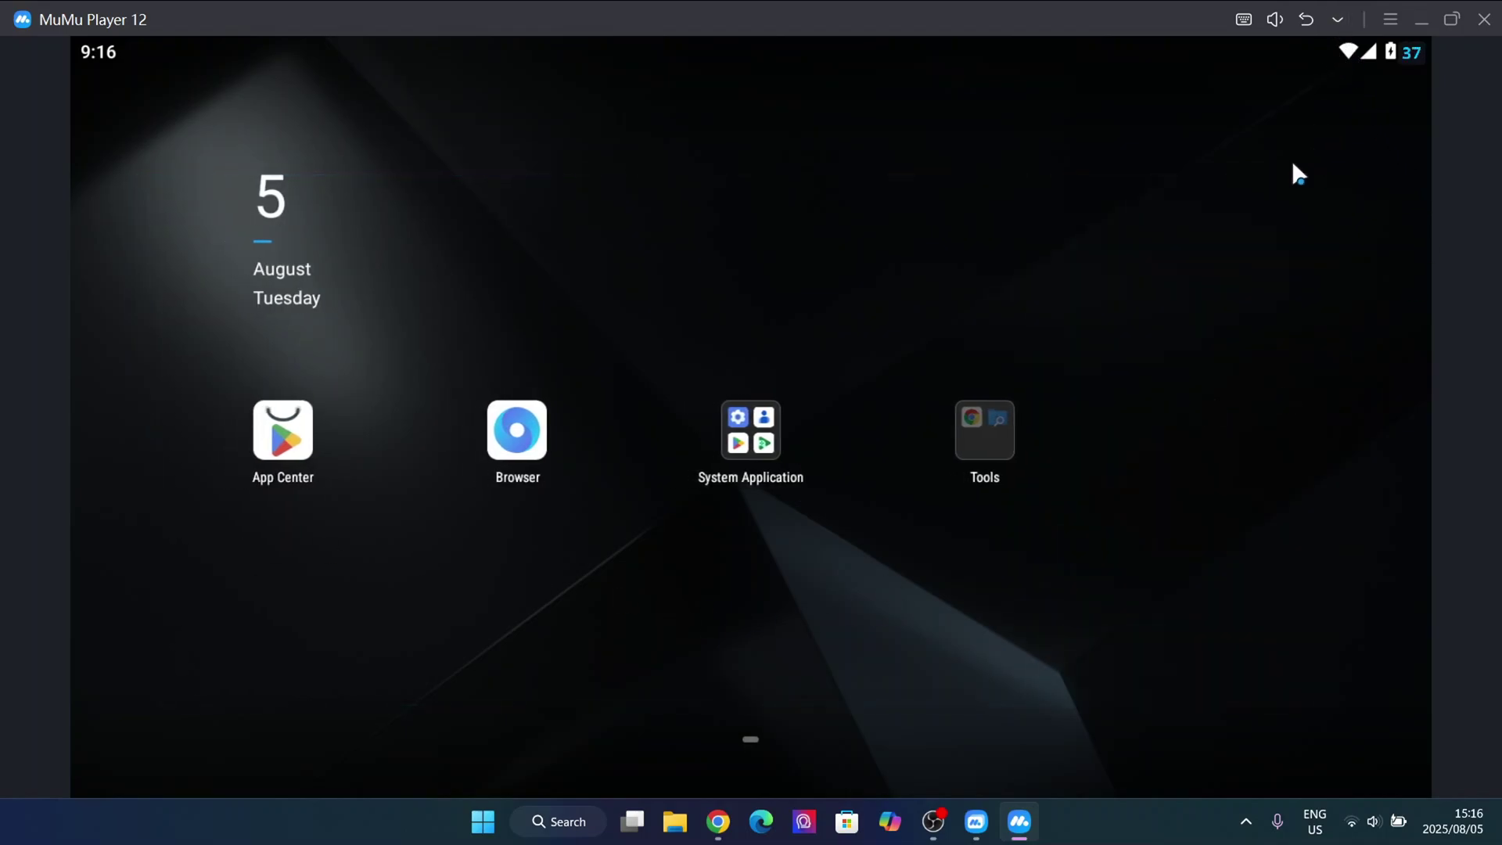
click(1337, 20)
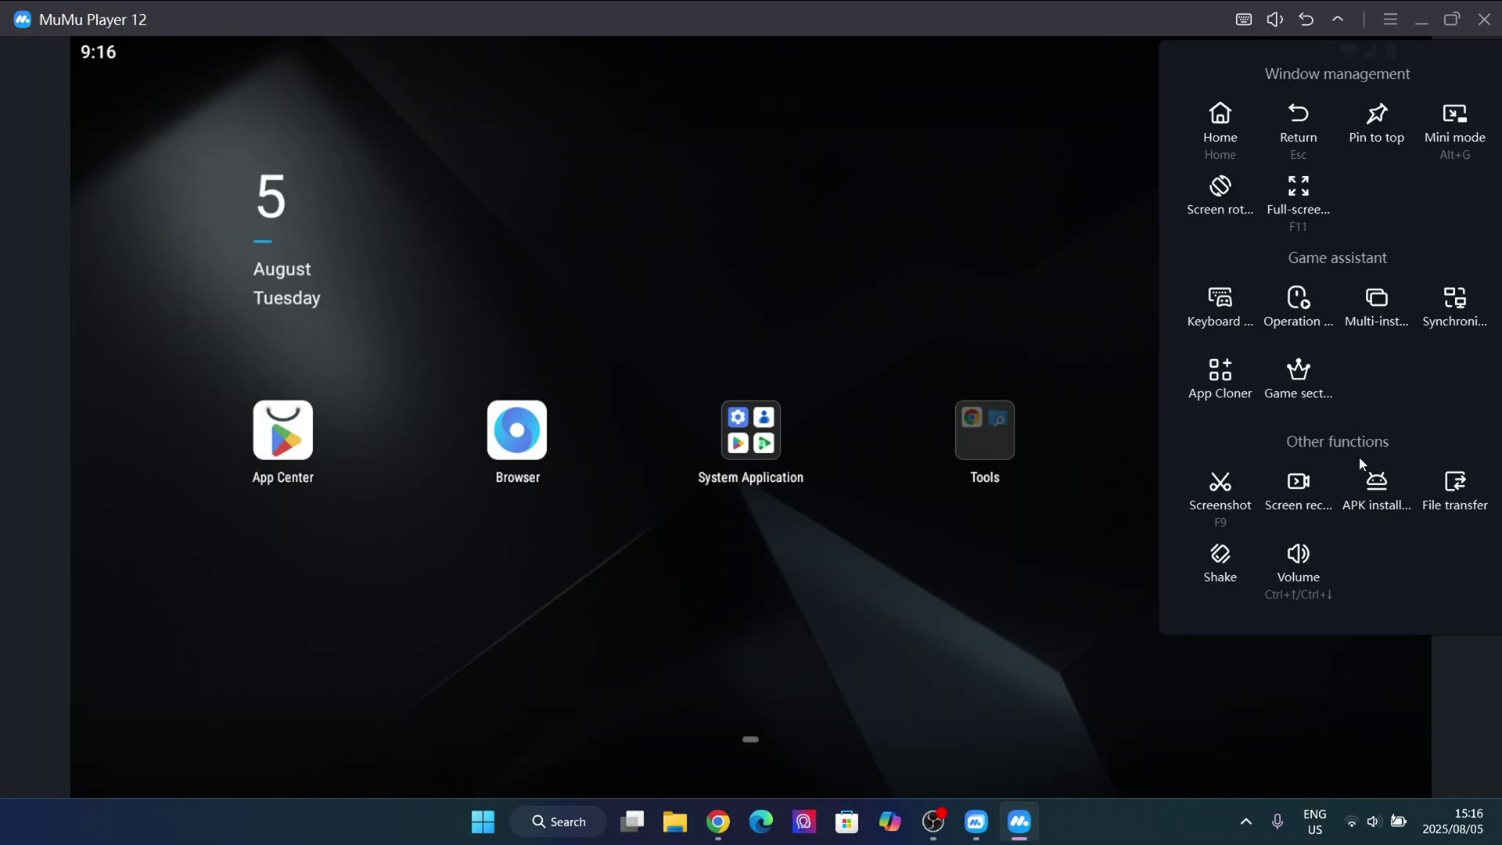
Step: Install the Delta-2.684.688-01 APK from the Downloads folder
click(1376, 499)
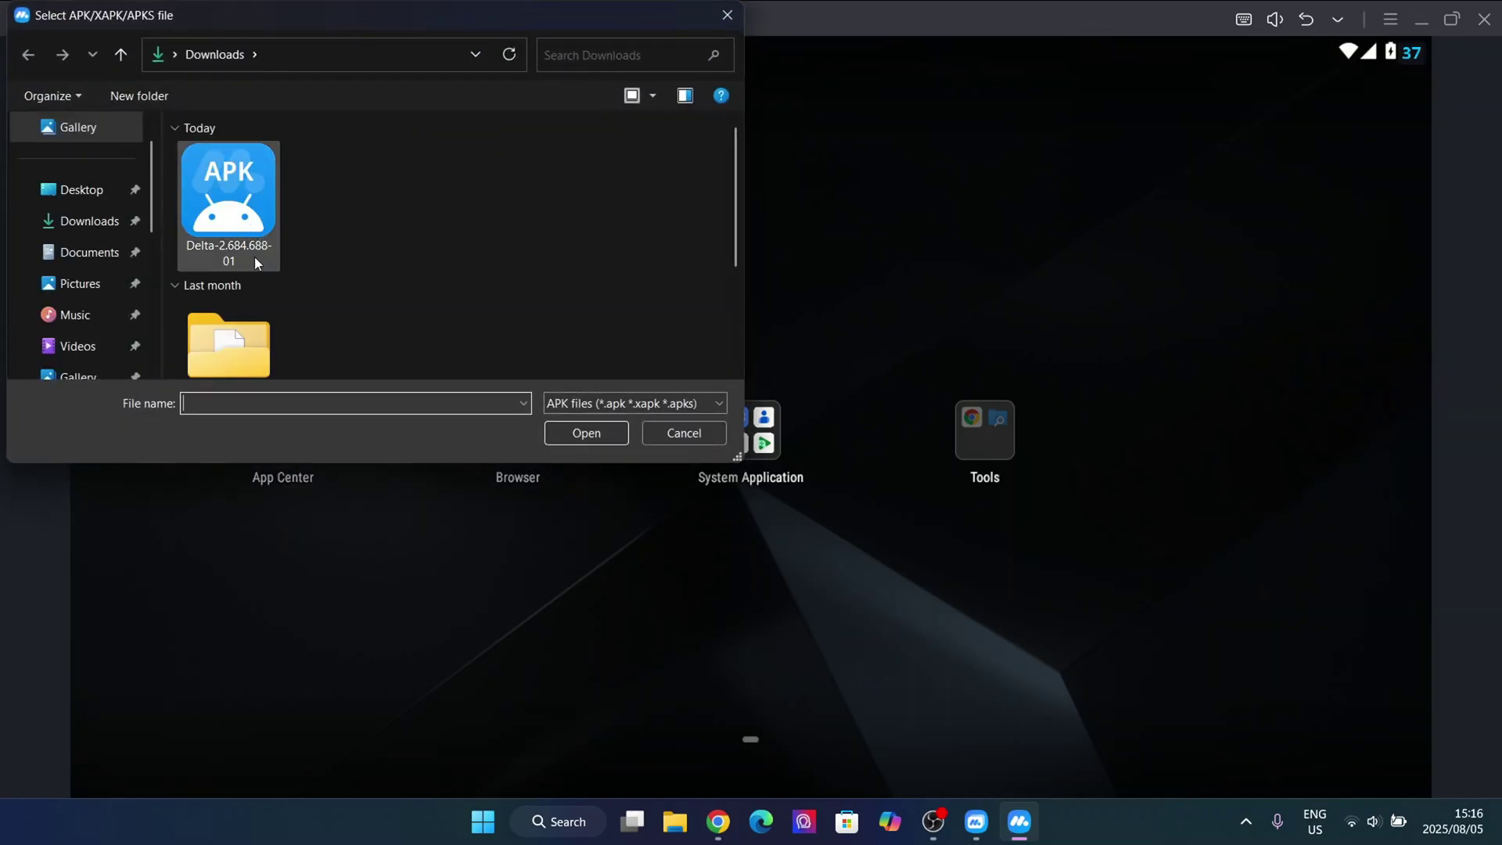
click(241, 177)
click(564, 440)
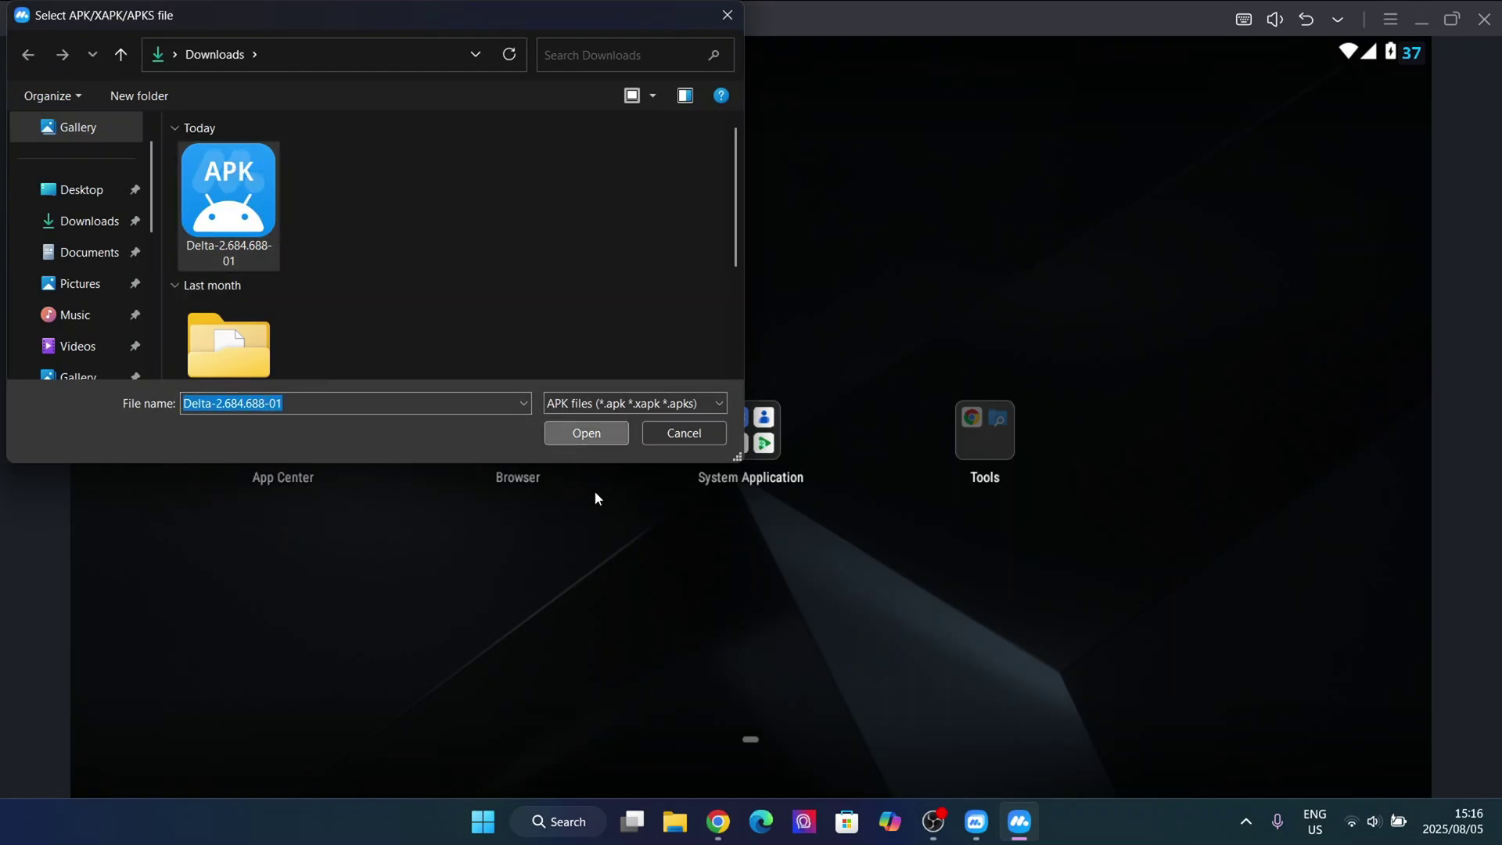
click(587, 431)
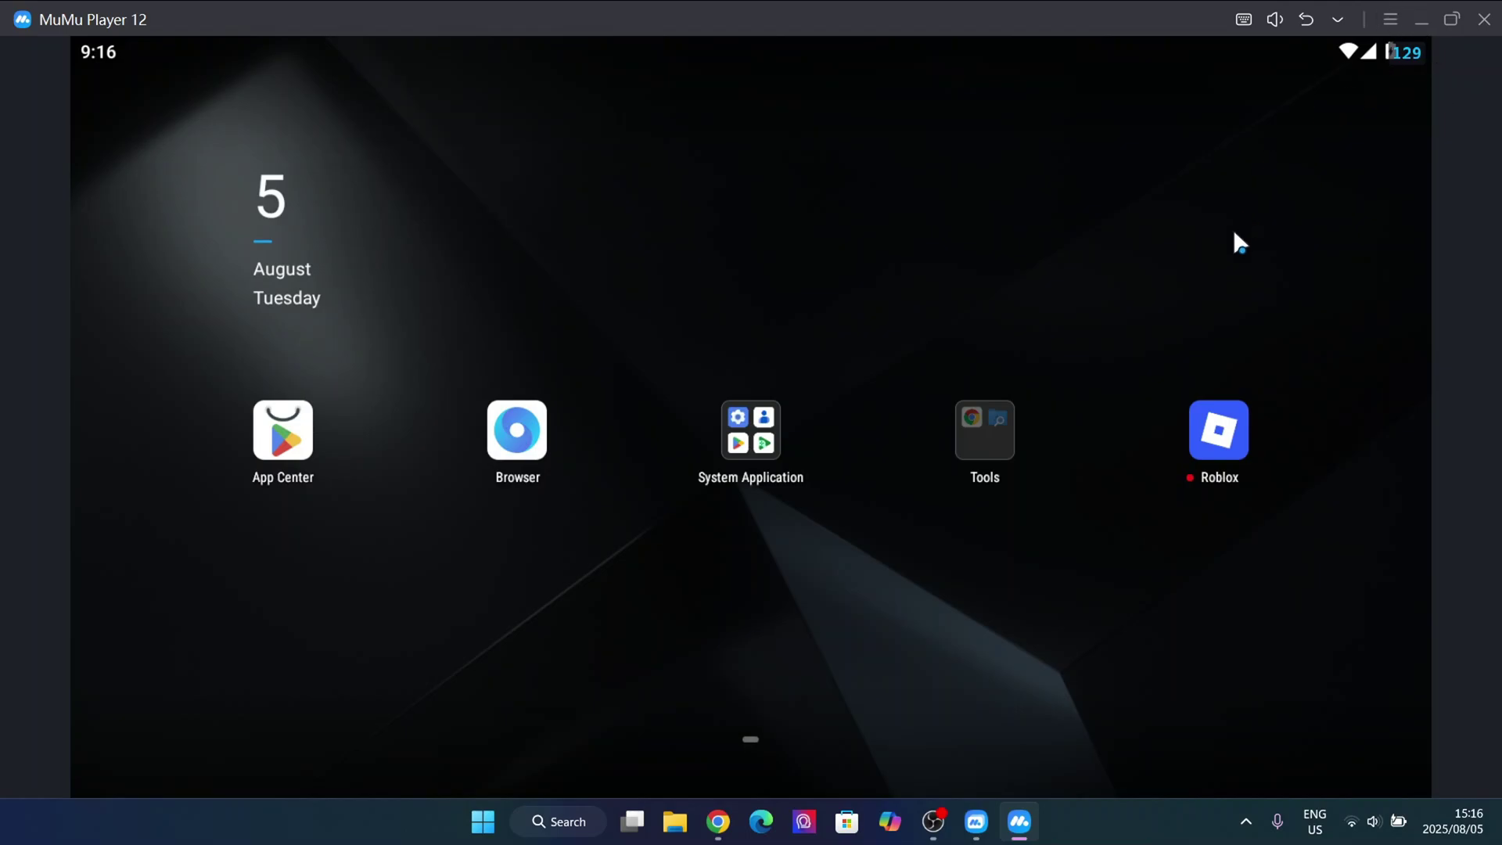
Step: Launch Roblox and grant it 'Allow access to manage all files' permission
click(1235, 430)
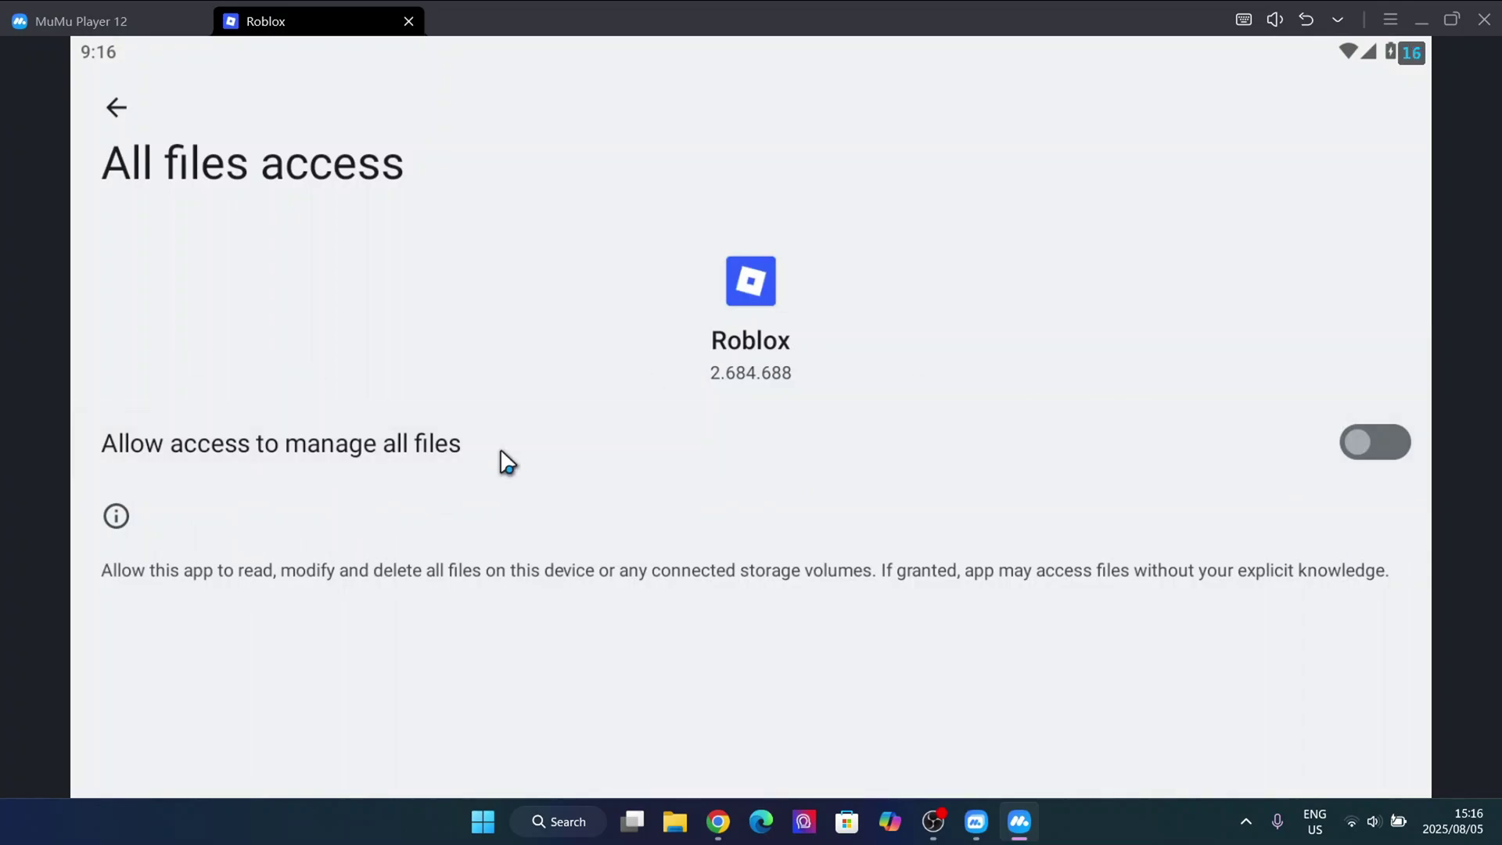
click(1403, 444)
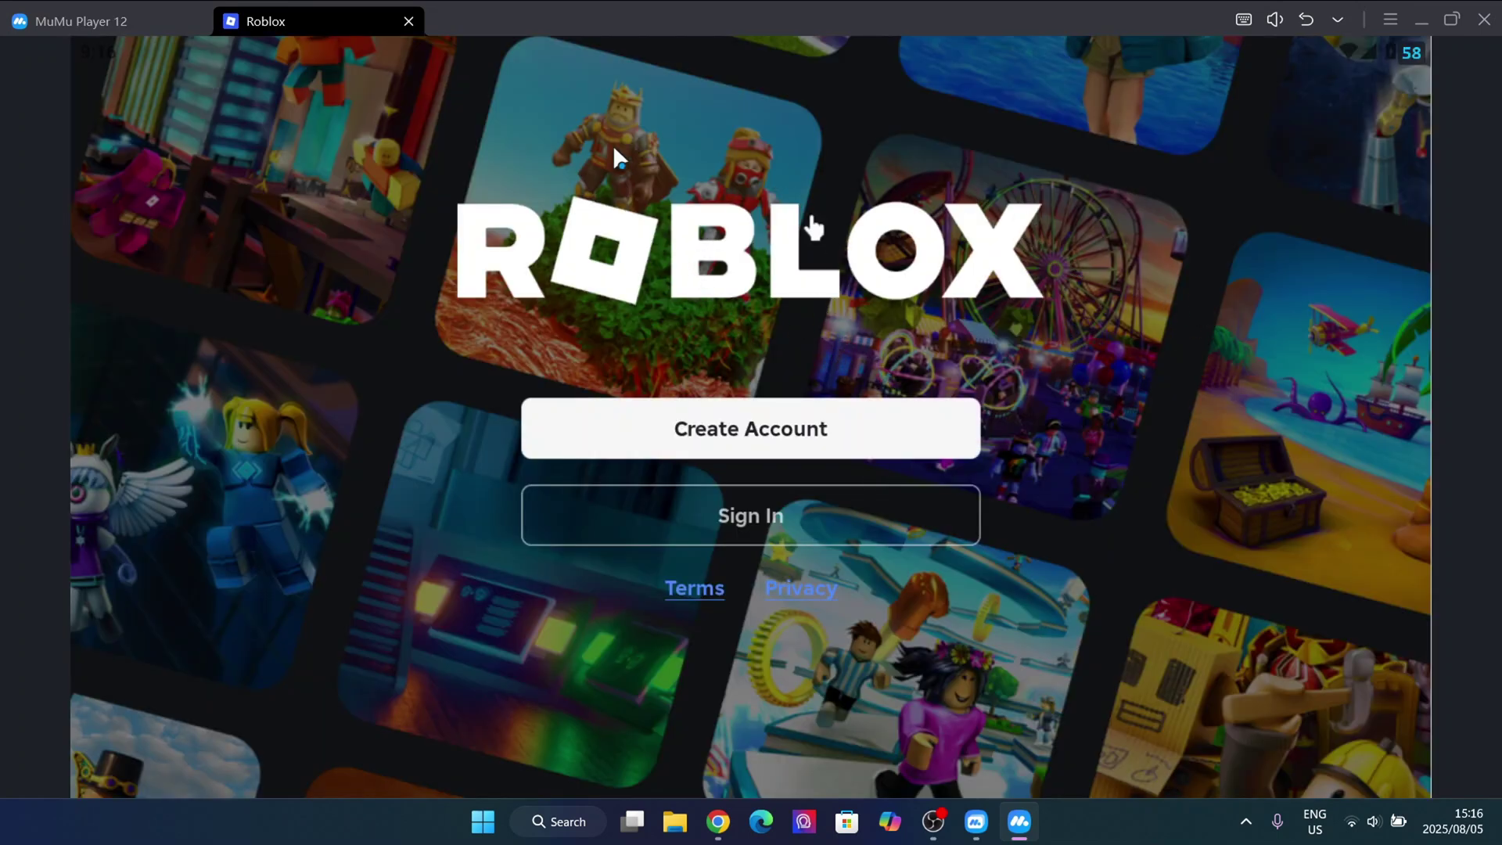
click(779, 451)
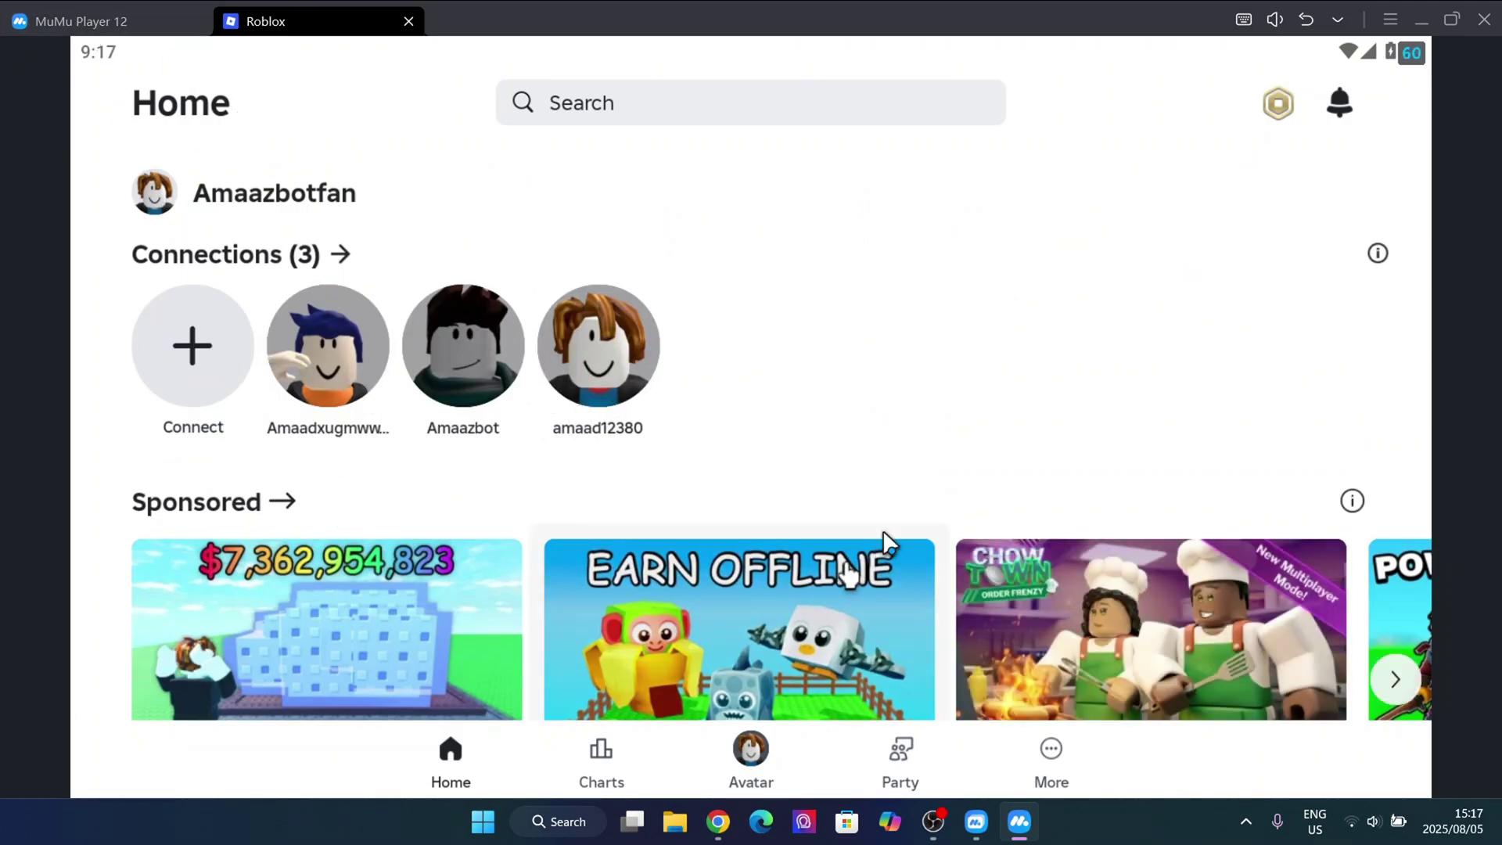
scroll(772, 386, down, 5)
scroll(459, 473, up, 3)
scroll(436, 463, down, 3)
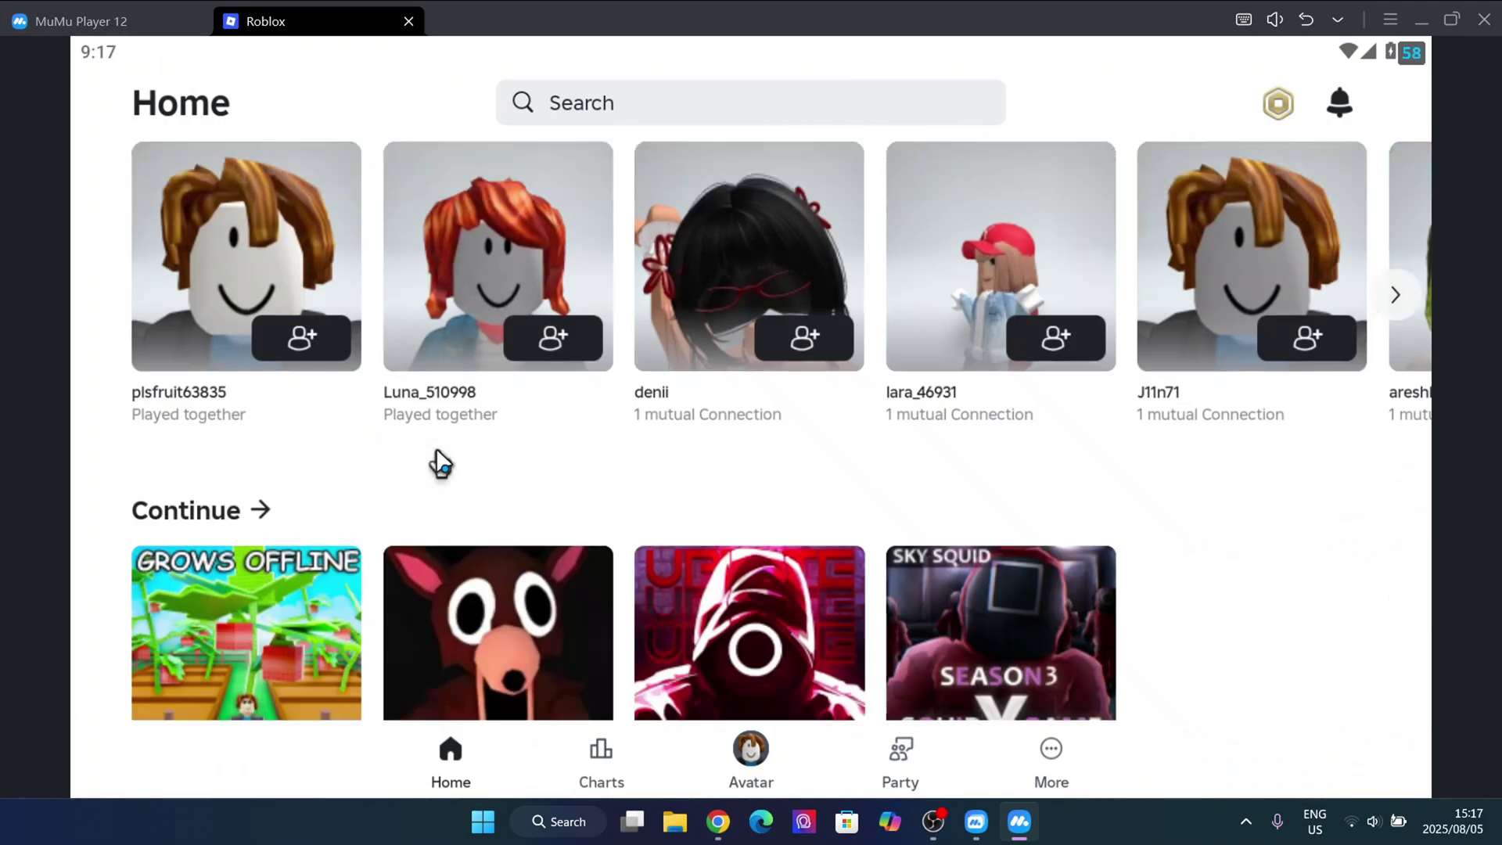
scroll(387, 435, down, 3)
scroll(209, 324, up, 2)
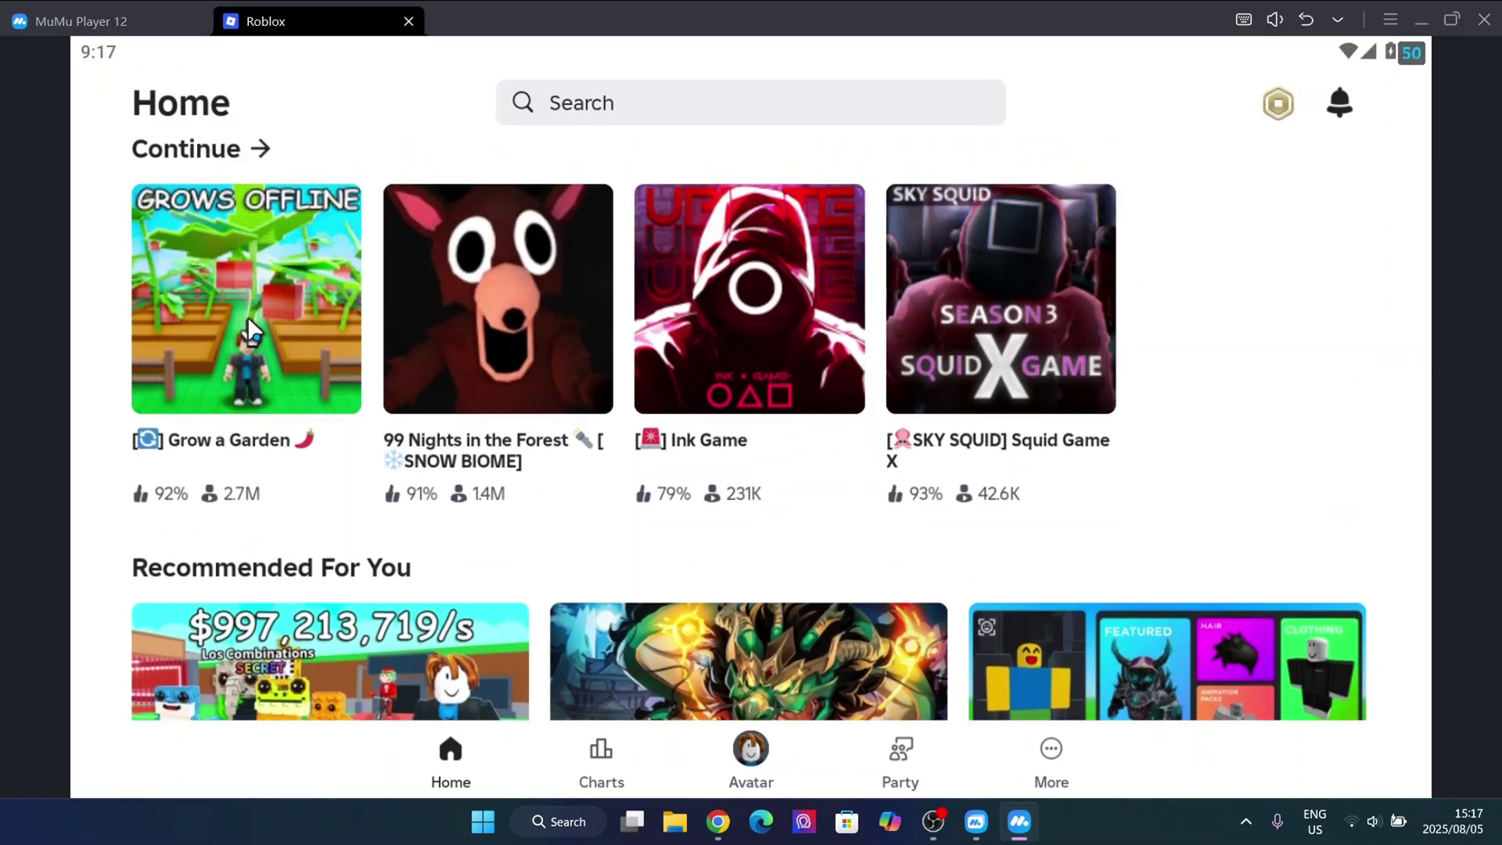
Step: Open the Grow a Garden game page from the Continue list
click(248, 316)
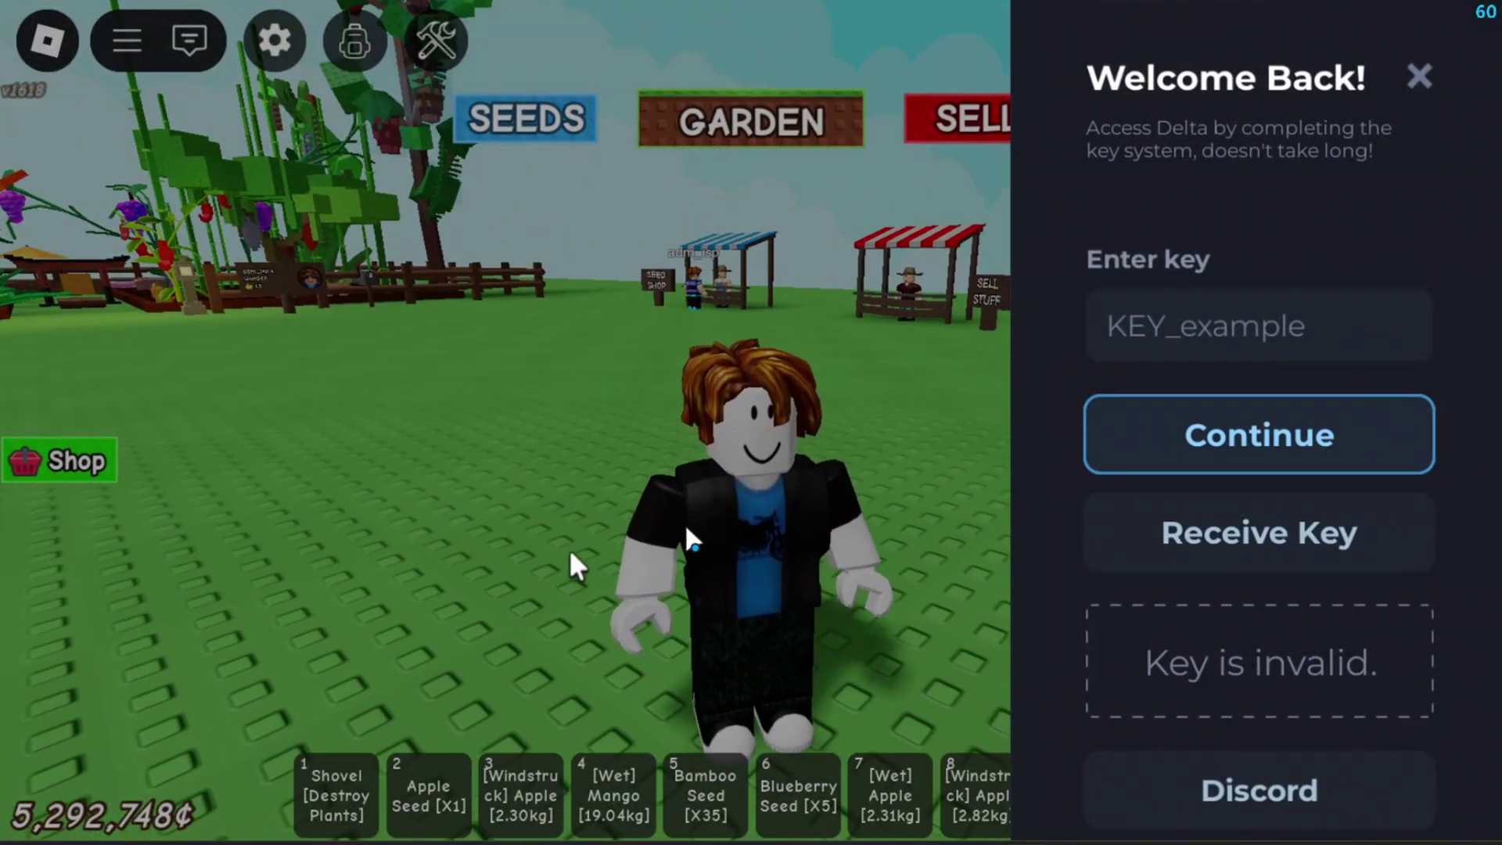
mouse_move(857, 534)
mouse_down()
mouse_move(670, 587)
mouse_move(1010, 593)
mouse_move(992, 661)
mouse_move(419, 536)
mouse_move(855, 620)
mouse_move(1167, 576)
mouse_move(764, 493)
mouse_move(816, 483)
mouse_move(771, 553)
mouse_move(821, 539)
mouse_move(849, 548)
mouse_move(842, 561)
mouse_up()
scroll(816, 483, down, 2)
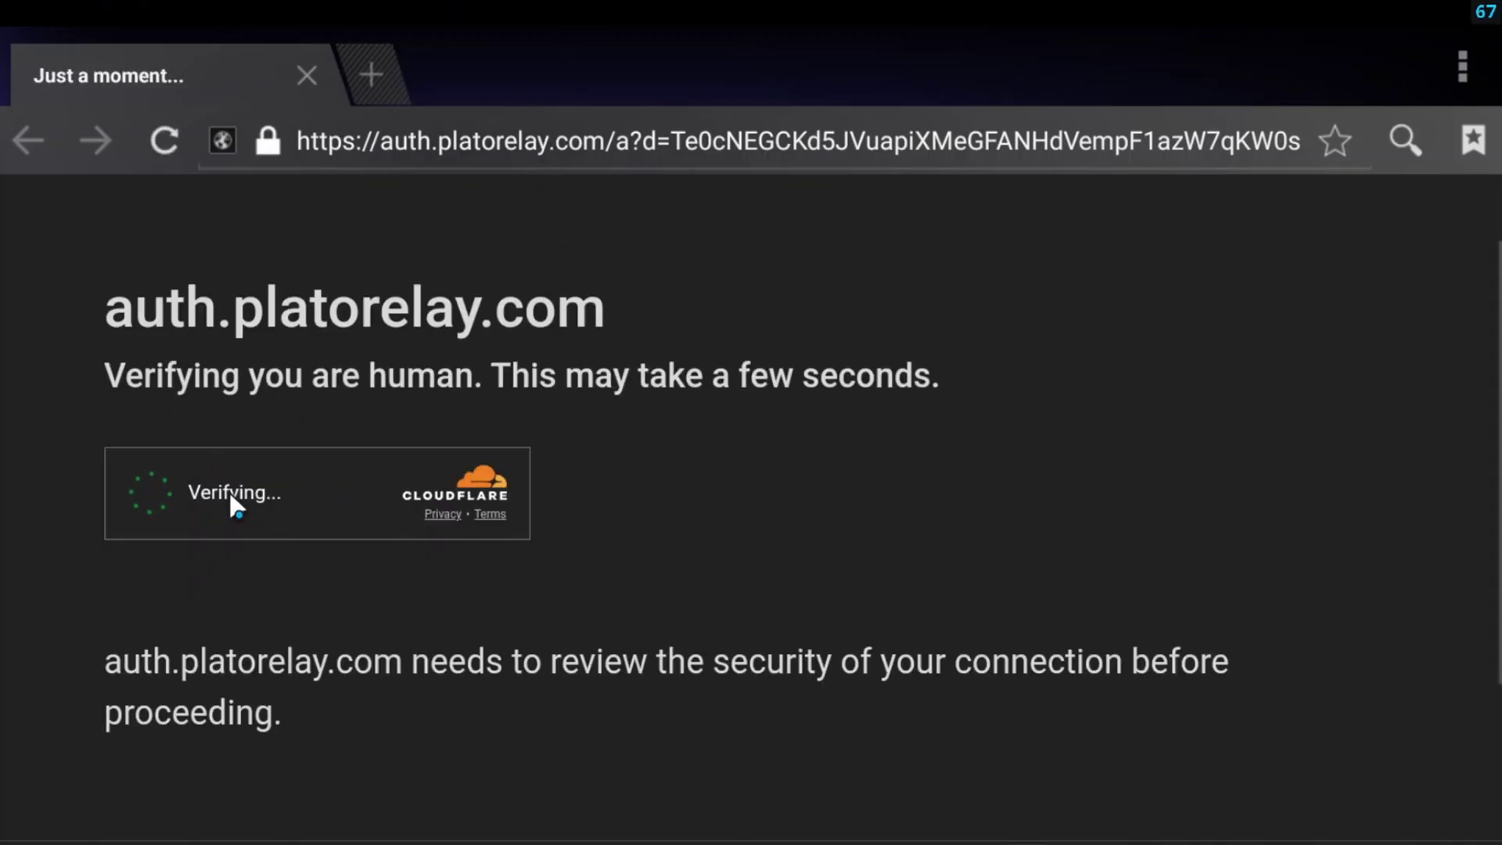
scroll(346, 448, down, 3)
scroll(353, 459, up, 3)
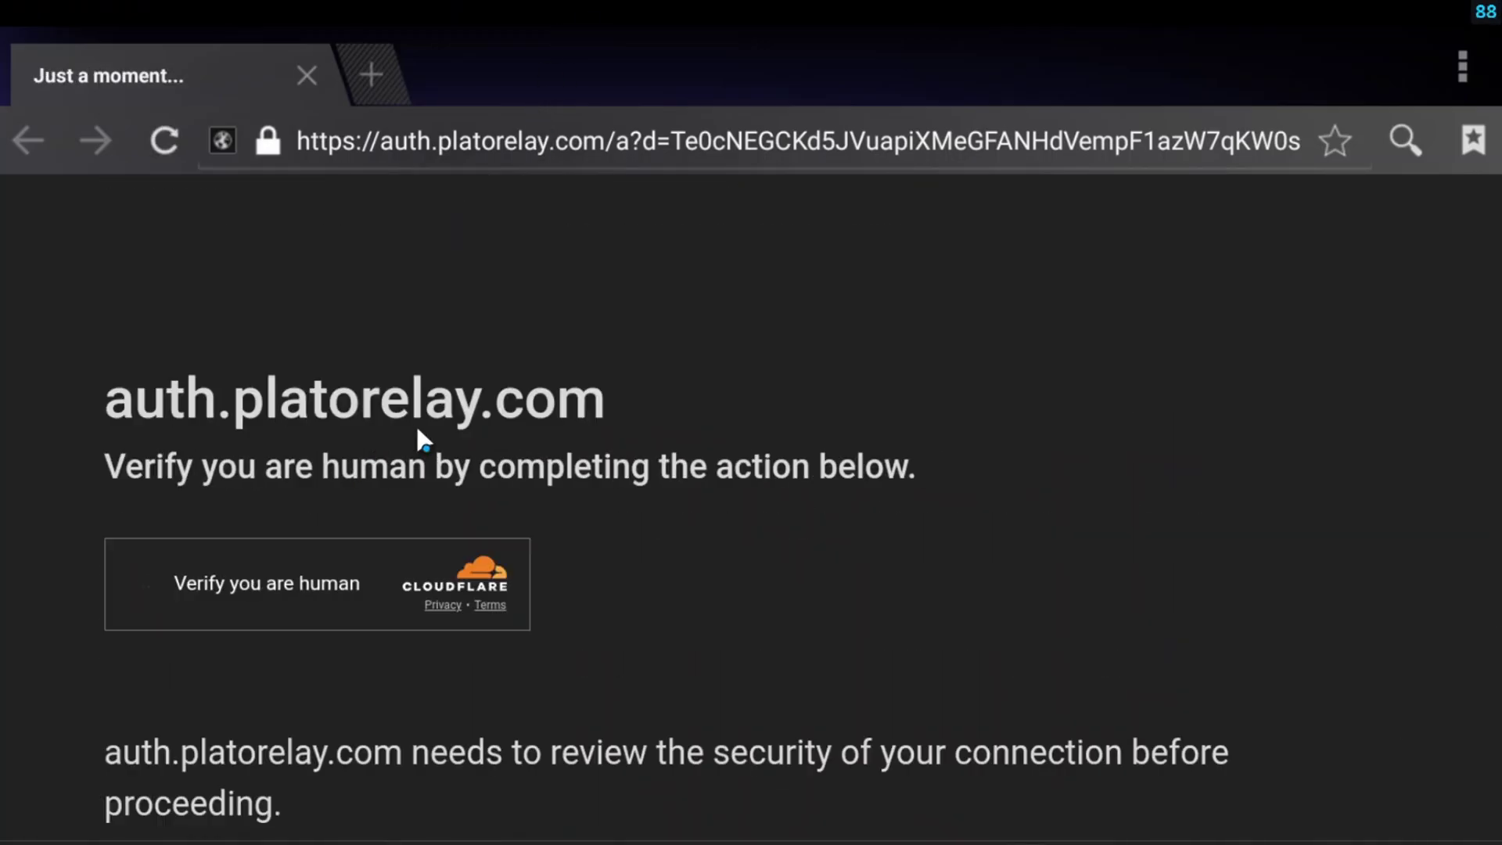
Step: Tick the Cloudflare 'Verify you are human' checkbox on the Delta key site
click(147, 580)
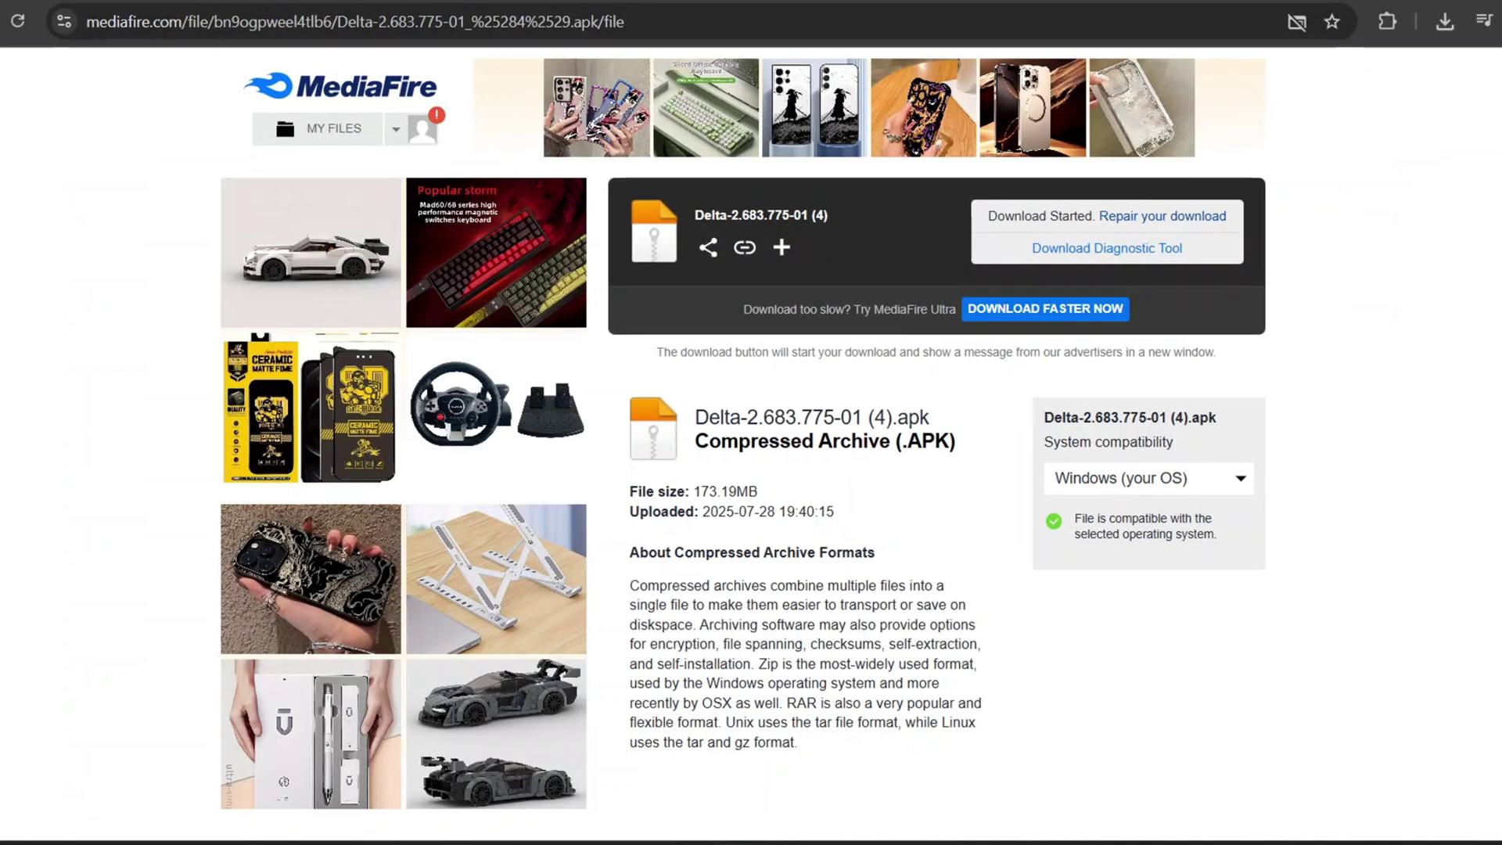
Step: Load the copied key-system link in a new Chrome tab
key(ctrl+t)
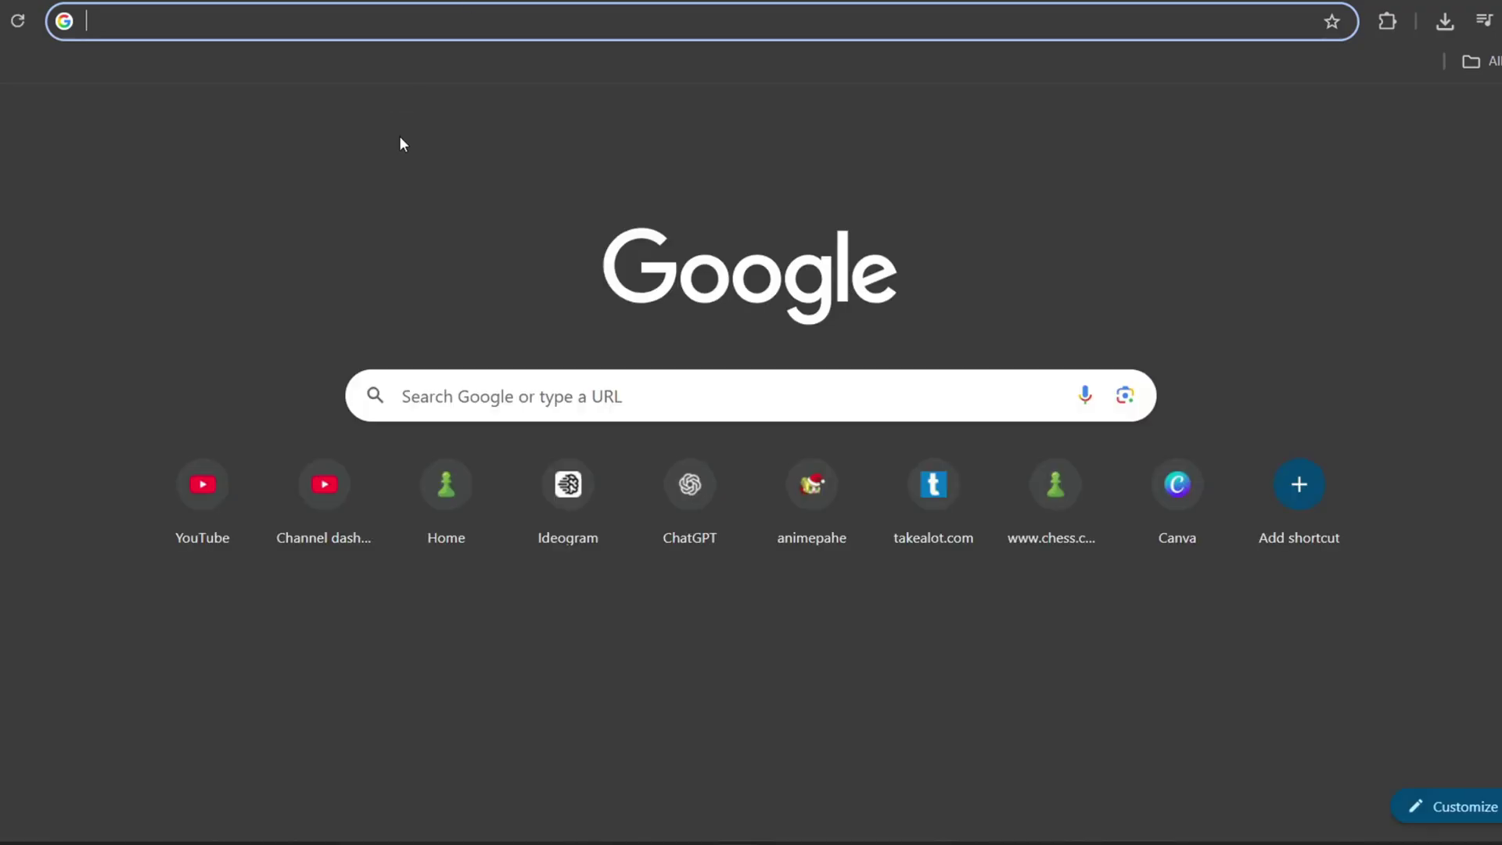
key(ctrl+v)
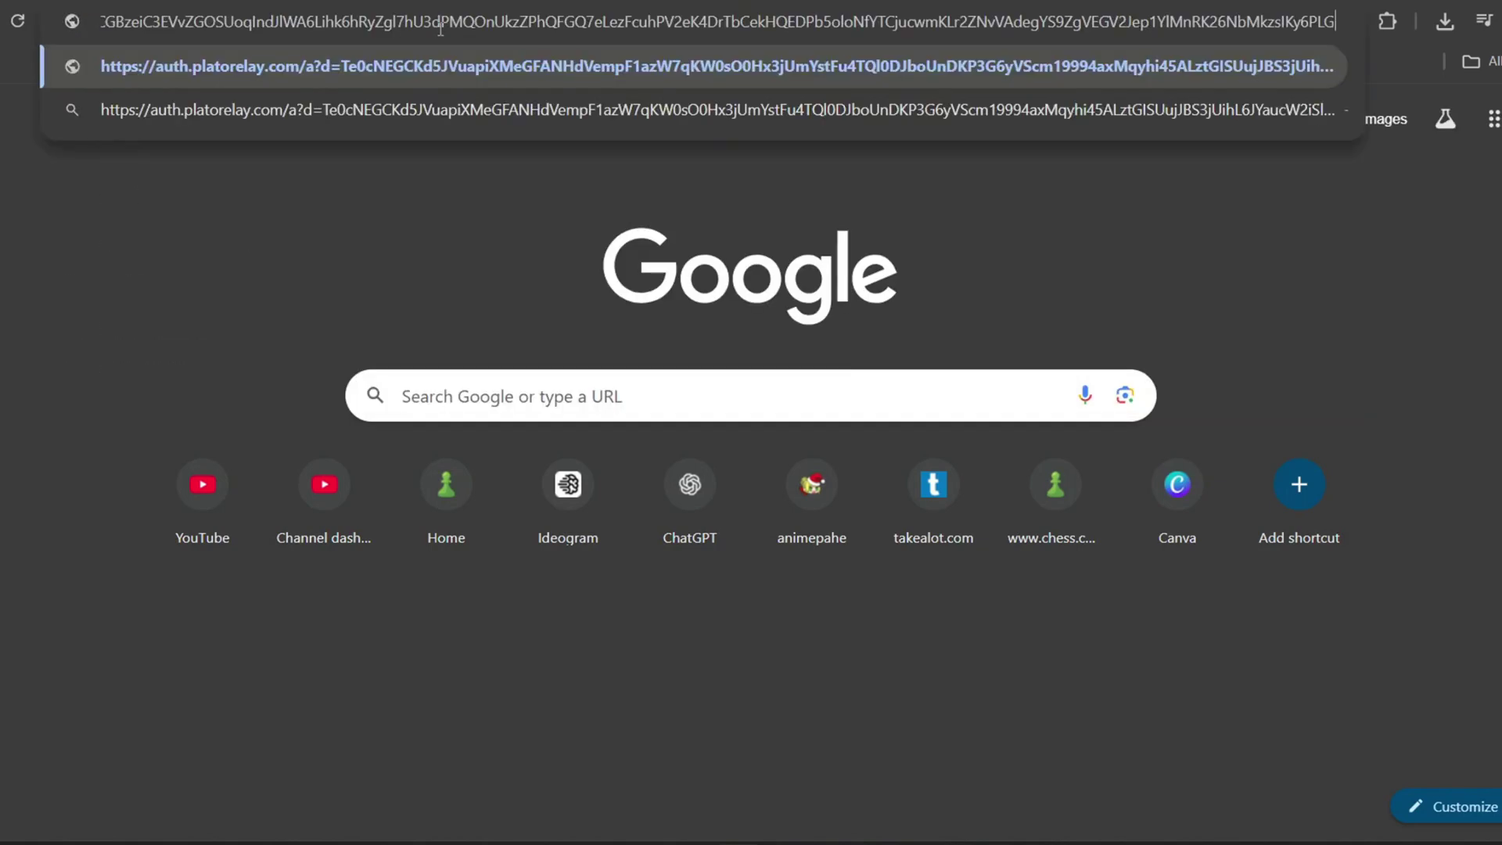
key(Return)
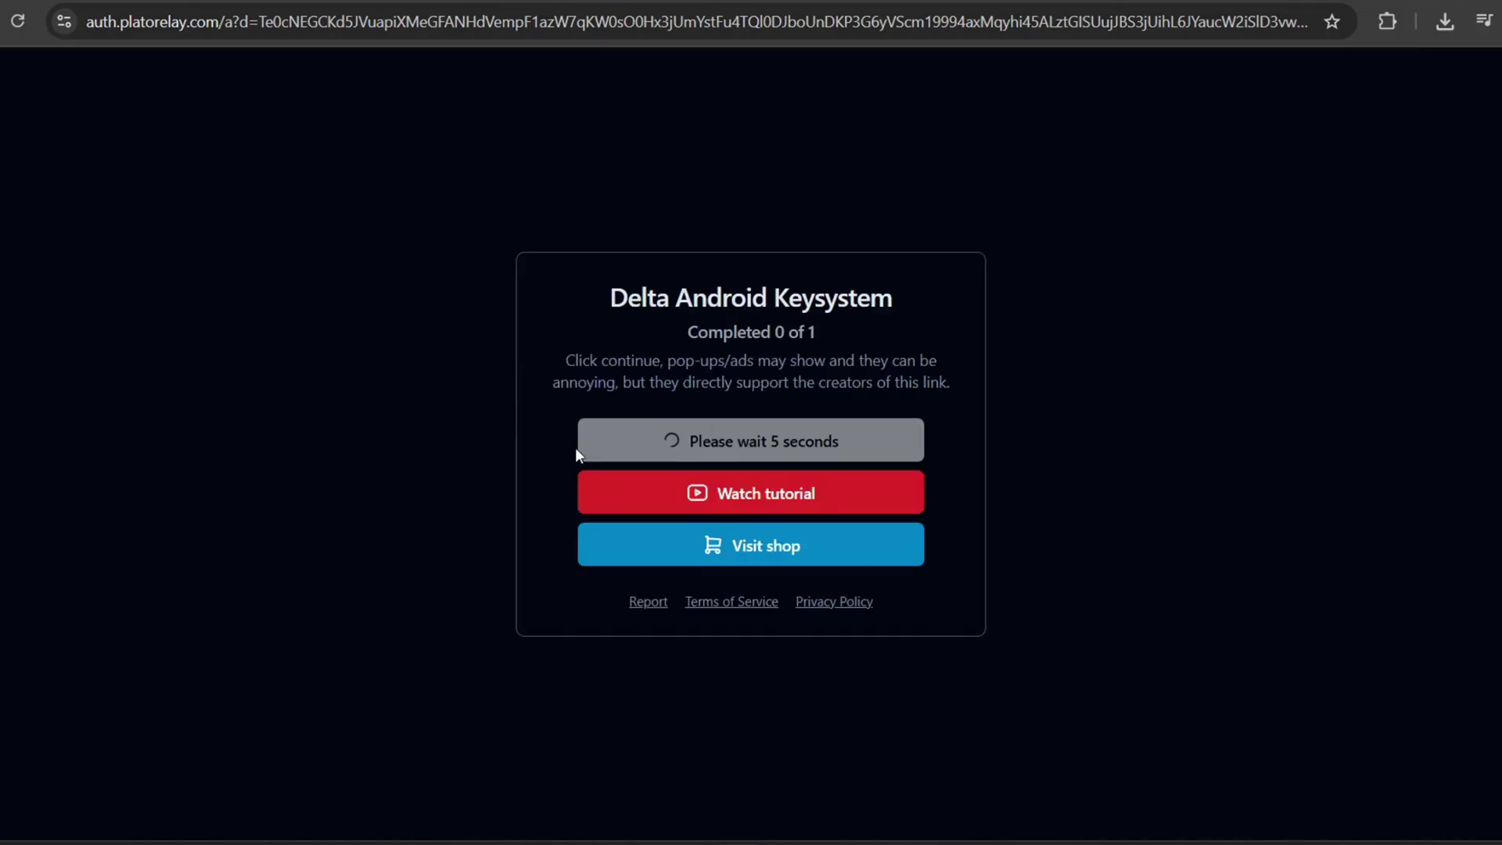
Step: Continue past the Delta Android Keysystem countdown and check recent downloads
click(634, 438)
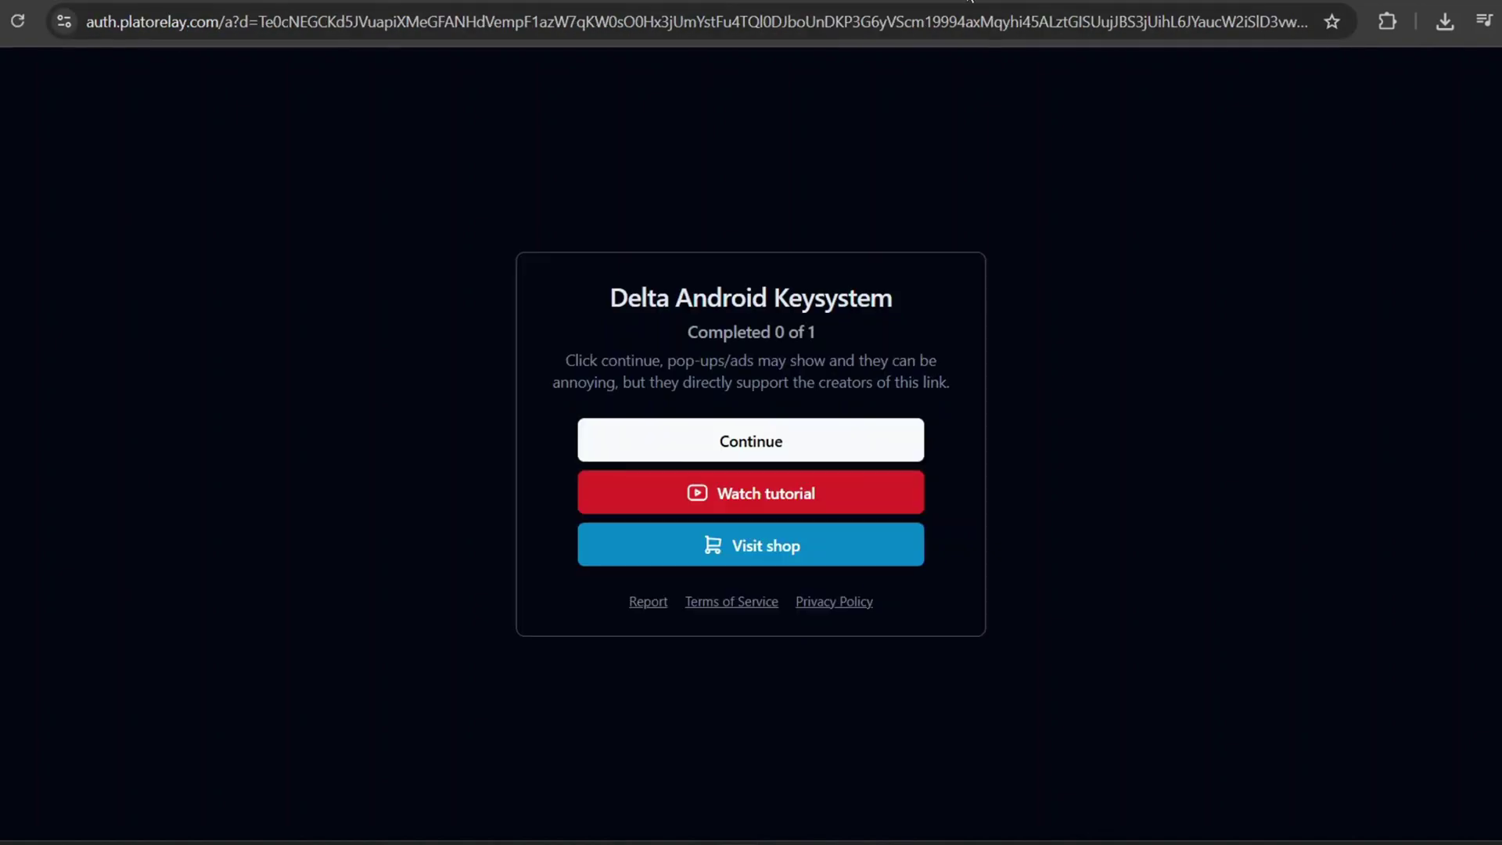
click(619, 434)
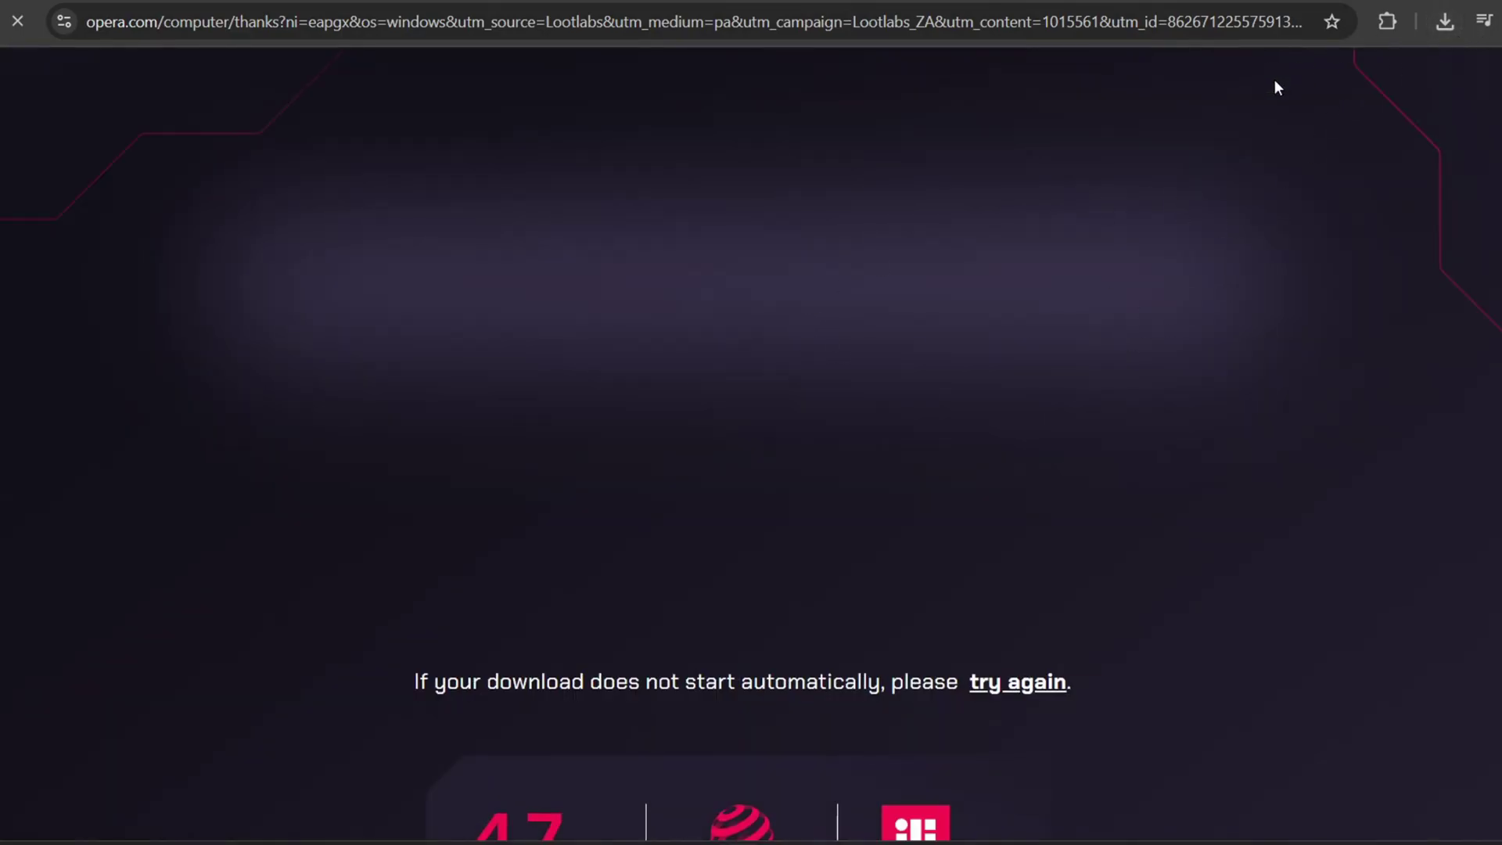
click(1446, 22)
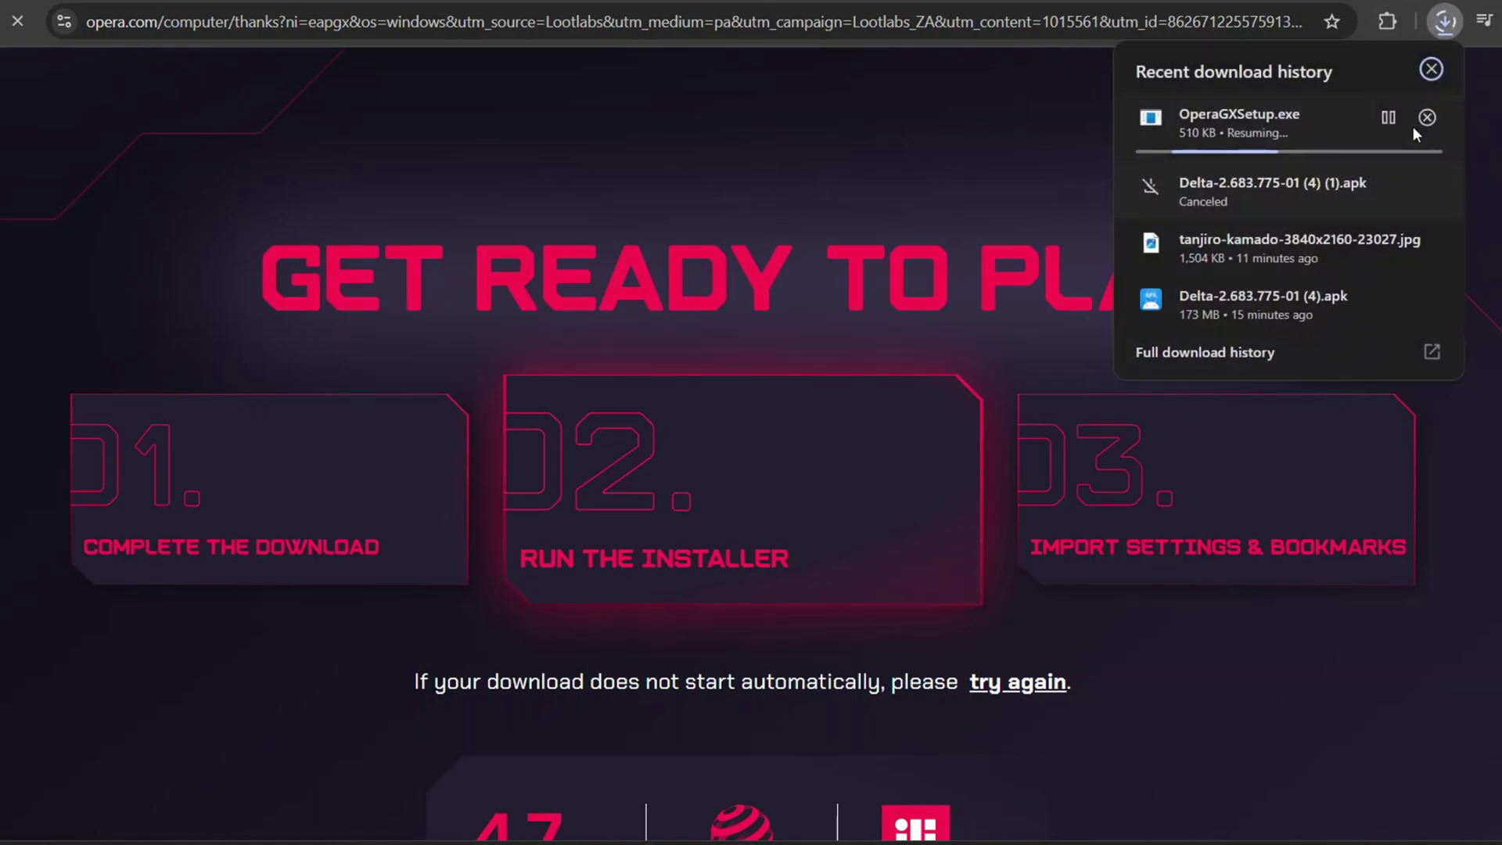
Step: Cancel OperaGXSetup.exe and complete the 'Download the Best Gaming Browser' task
click(1417, 123)
key(ctrl+w)
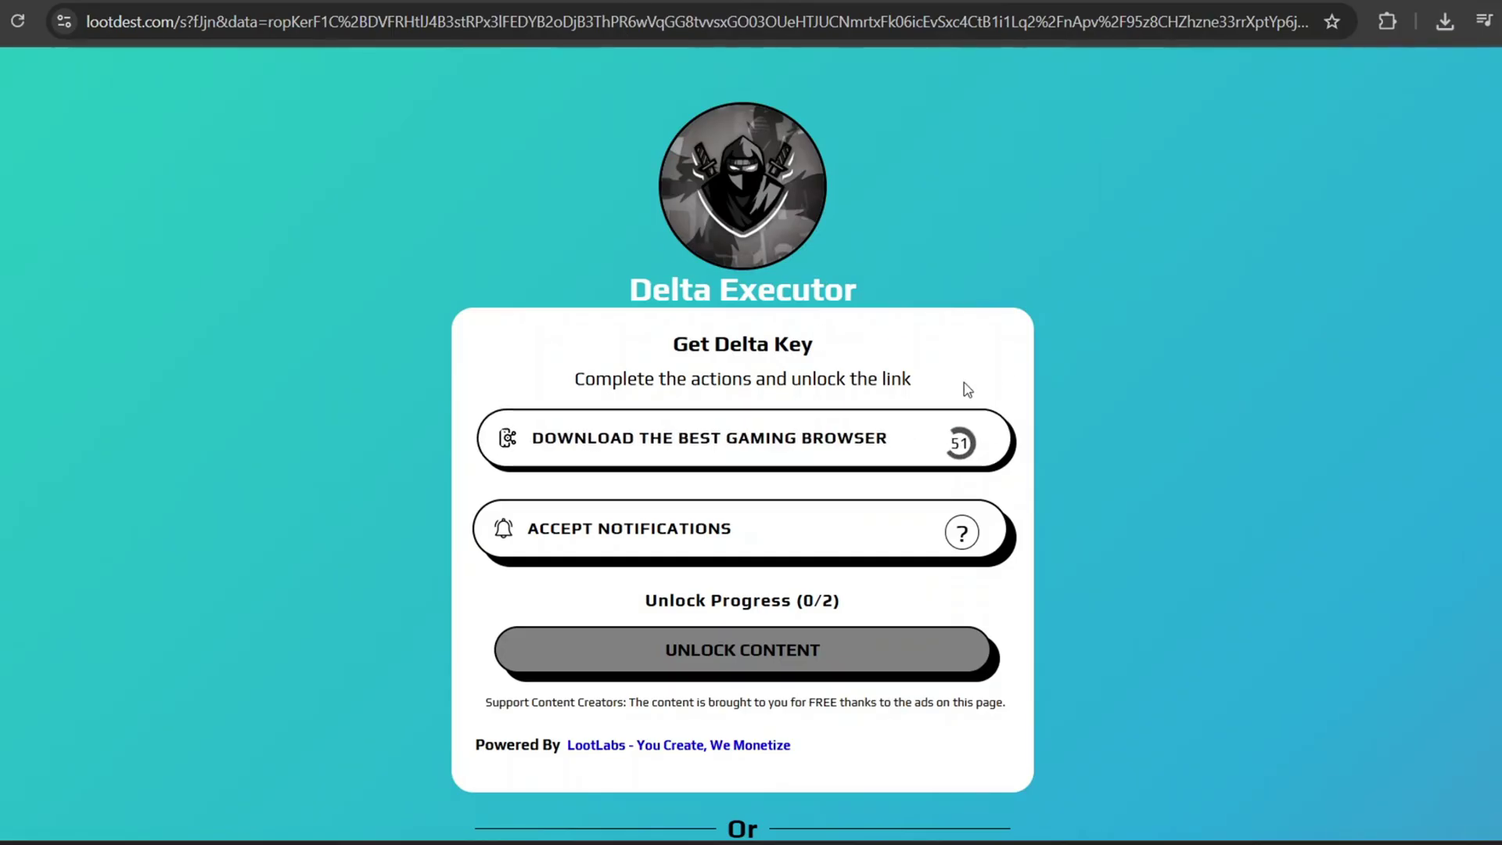
click(953, 447)
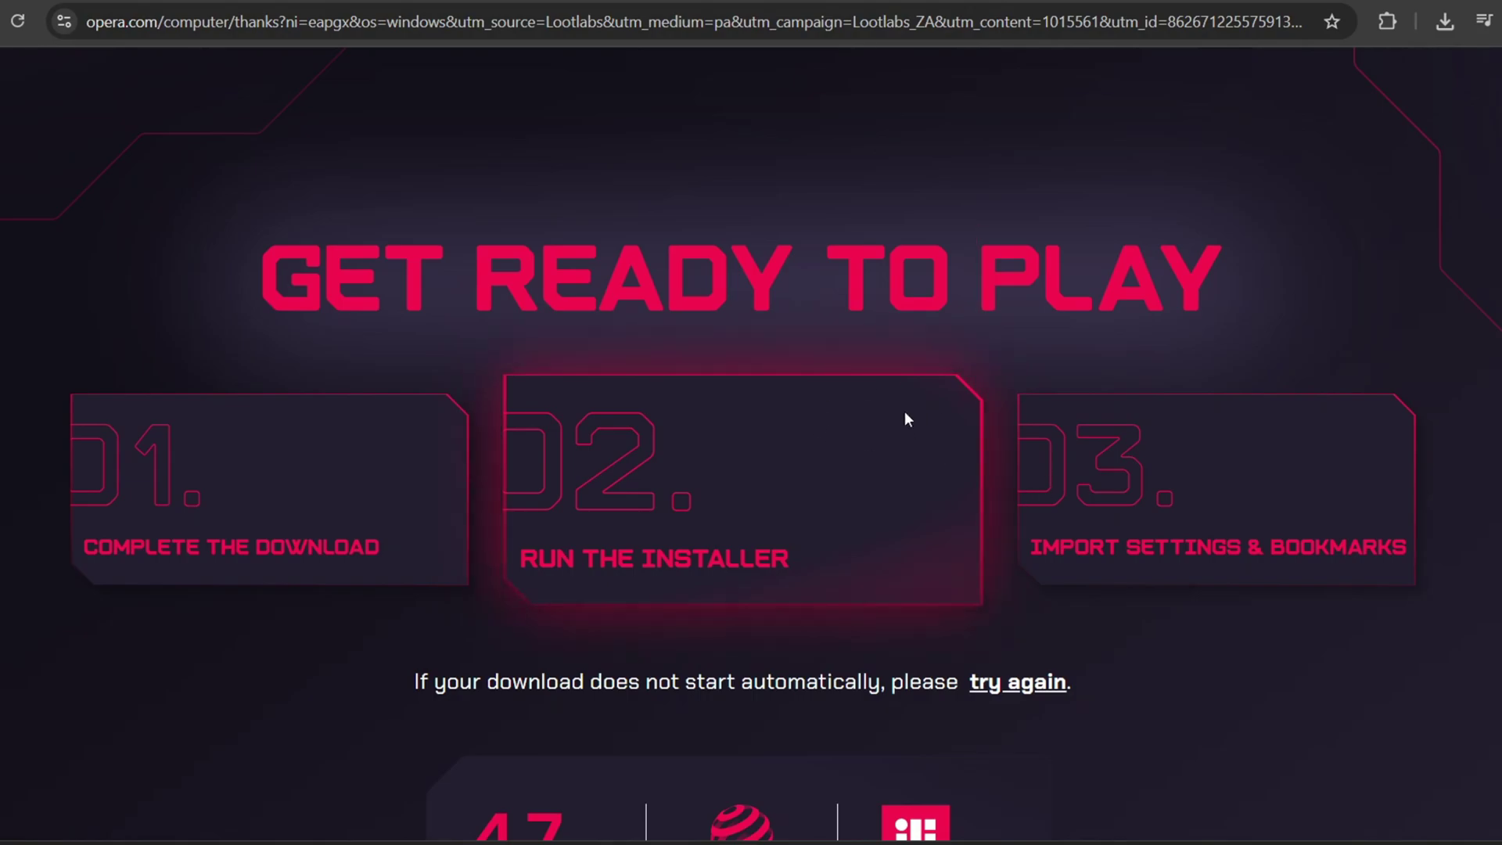
click(1052, 806)
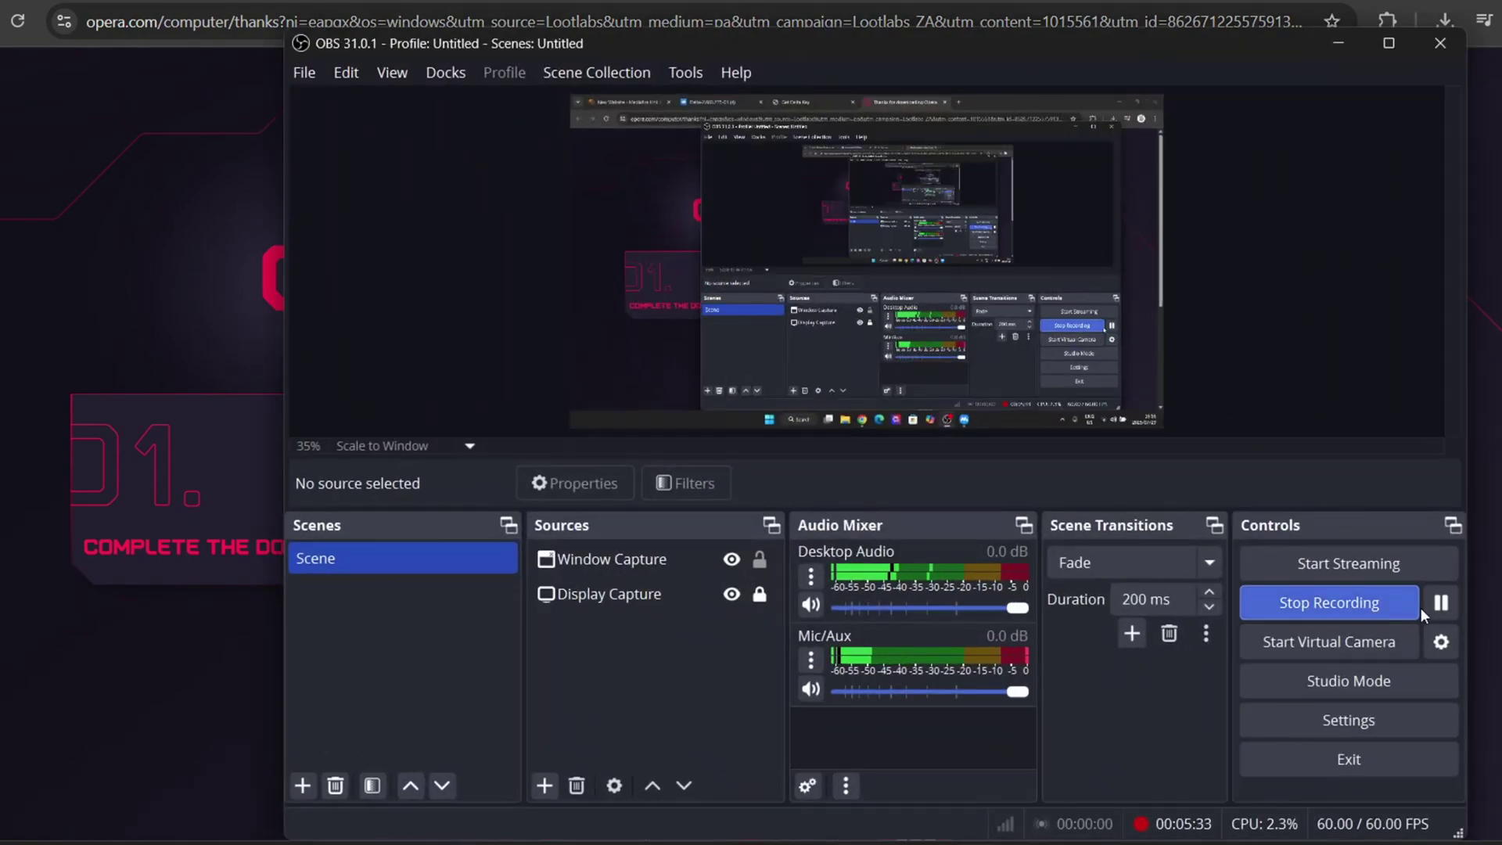
click(1337, 42)
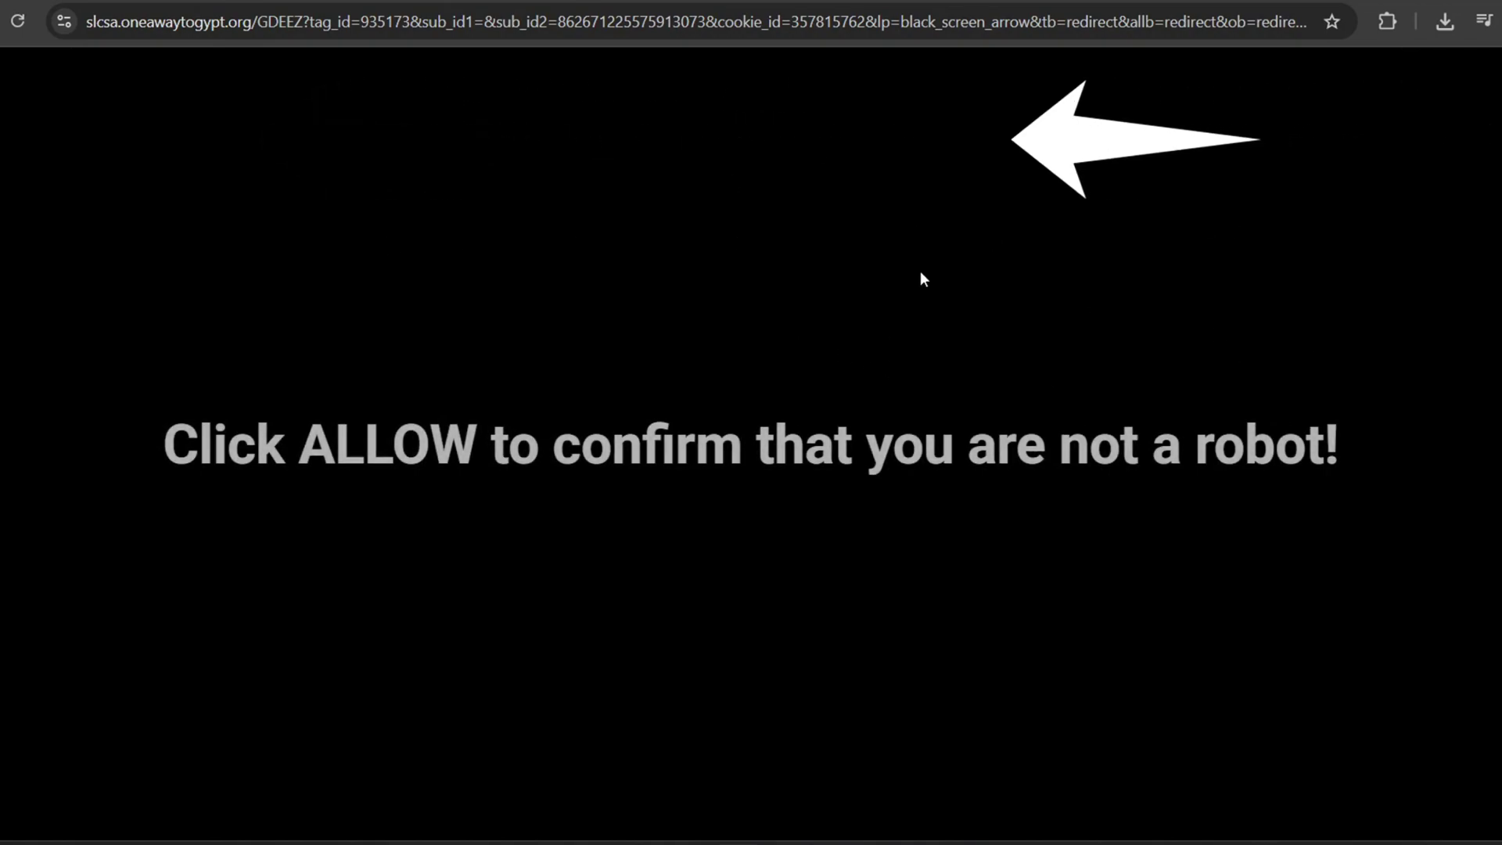
Step: Start the Accept Notifications task and choose Back to safety on the Dangerous site warning
key(ctrl+w)
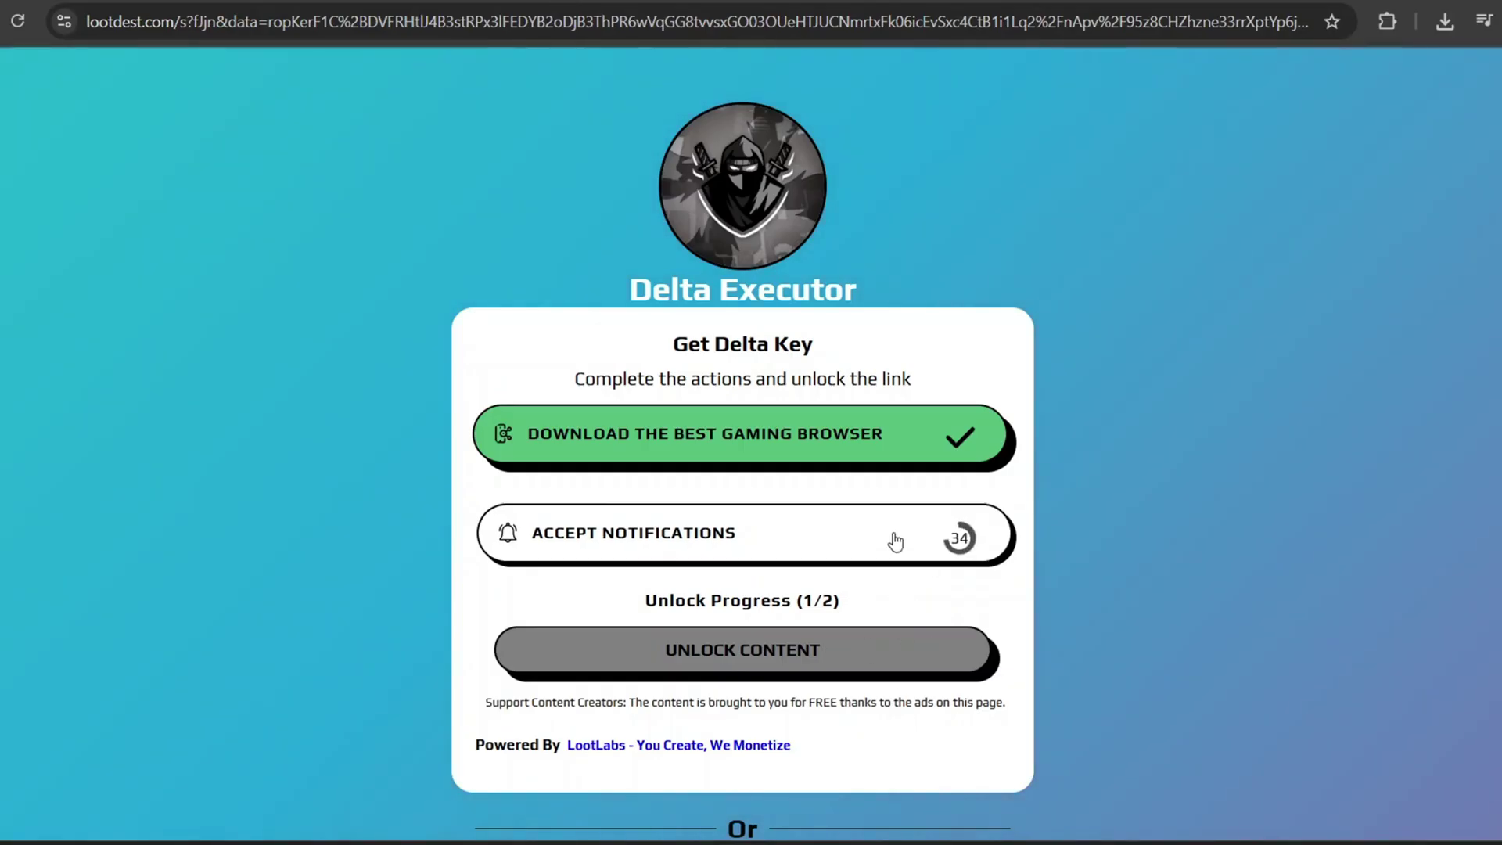
click(973, 511)
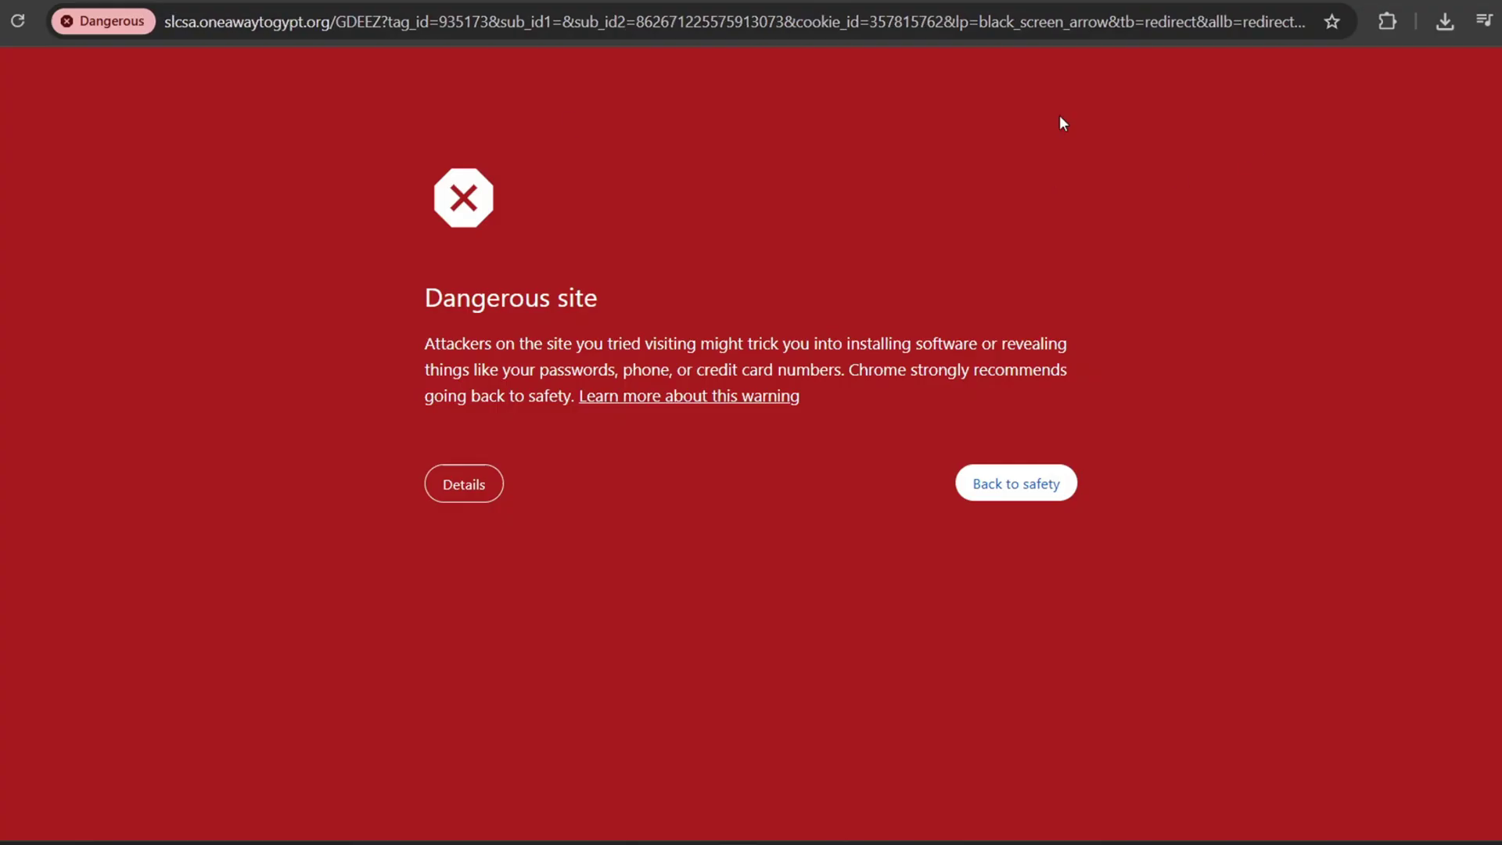
click(993, 484)
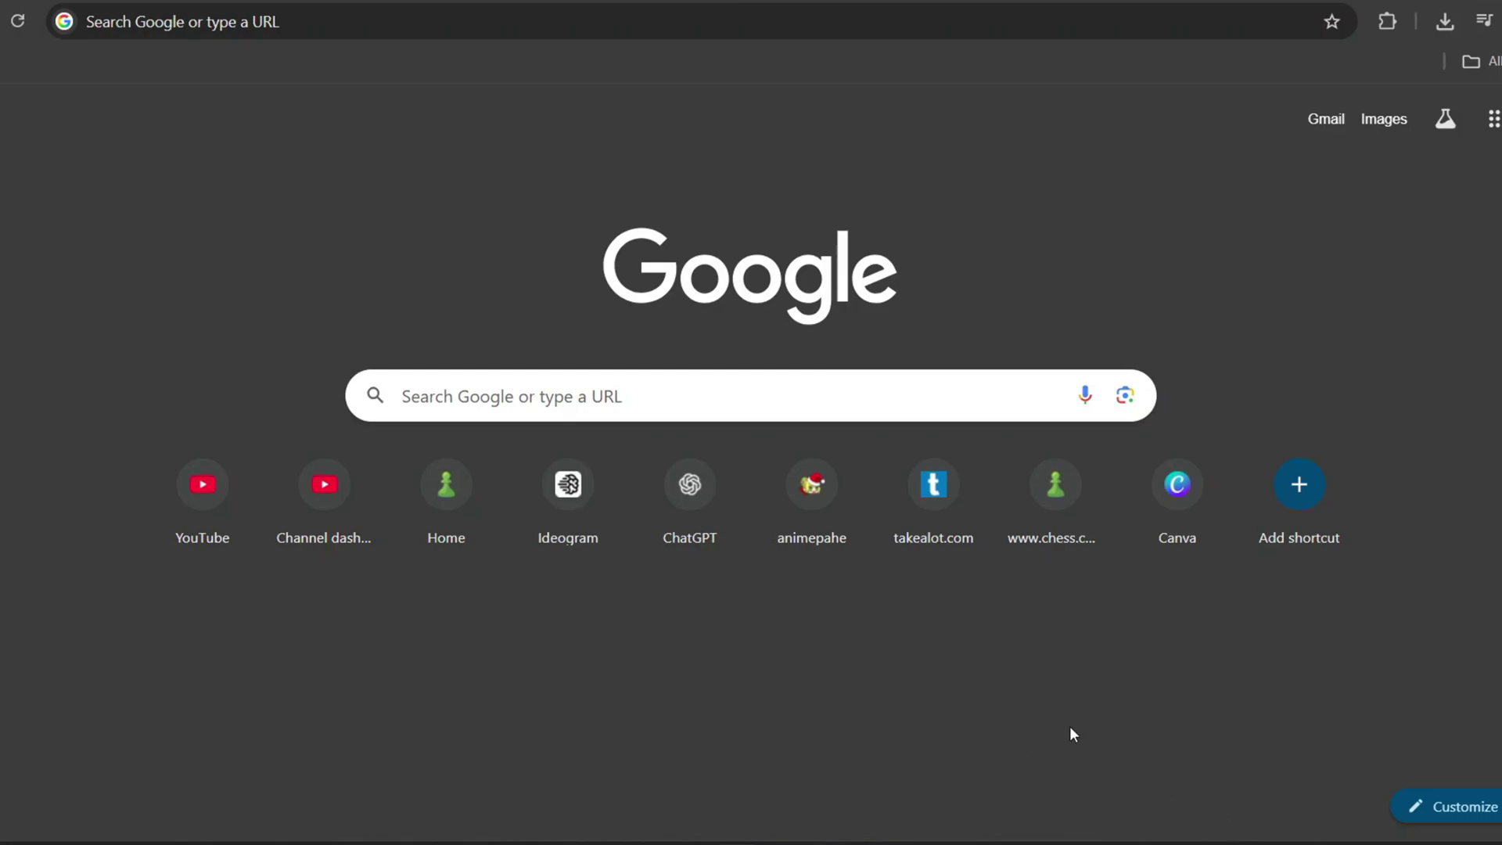
right_click(746, 750)
click(673, 723)
Step: Unlock the content, create the whitelisted FREE 24-hour Delta key and copy it
key(ctrl+w)
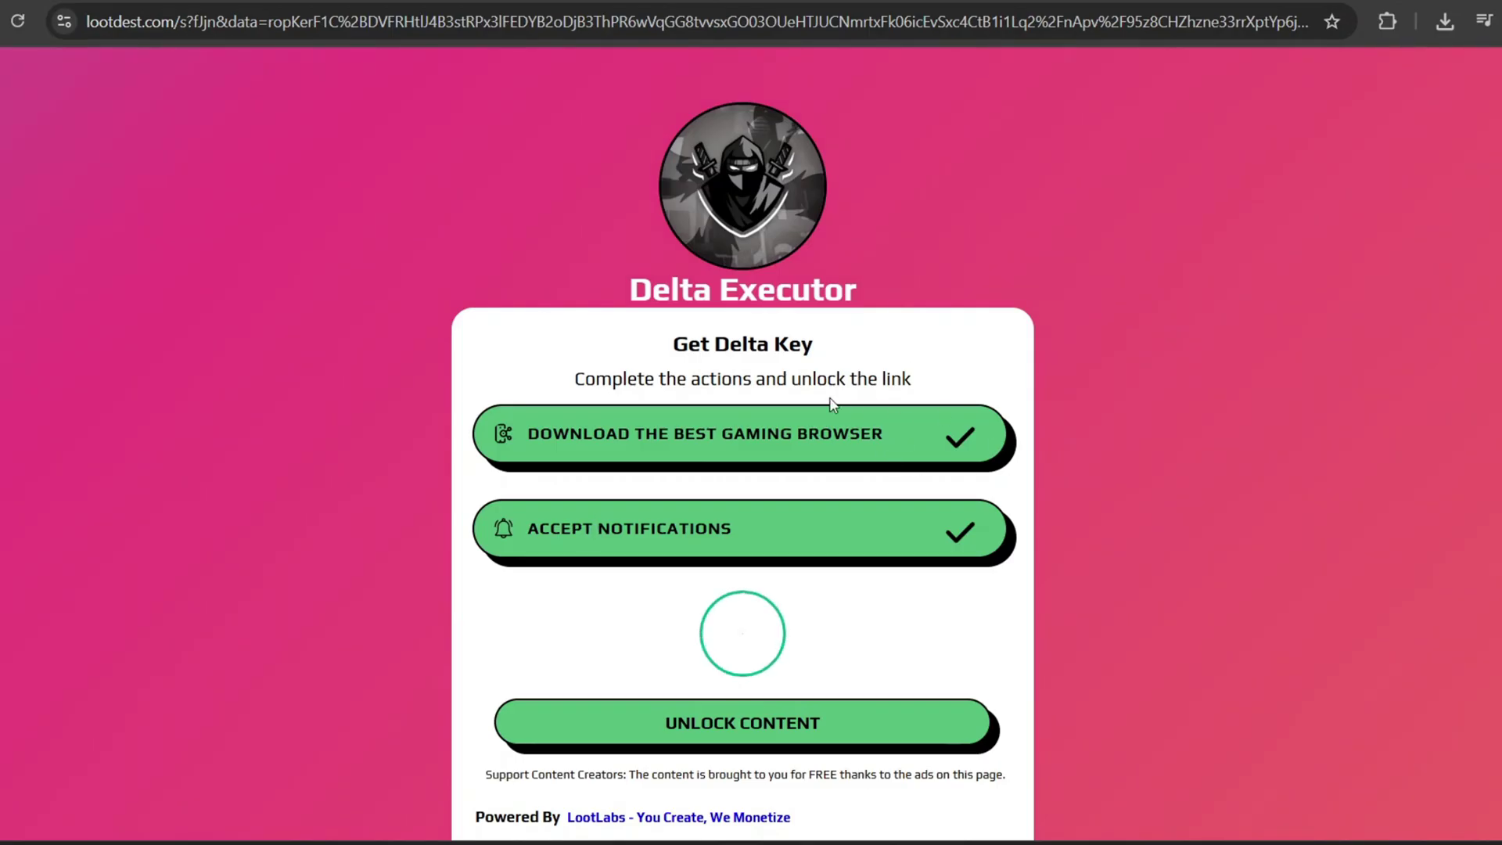
scroll(707, 405, down, 2)
click(639, 508)
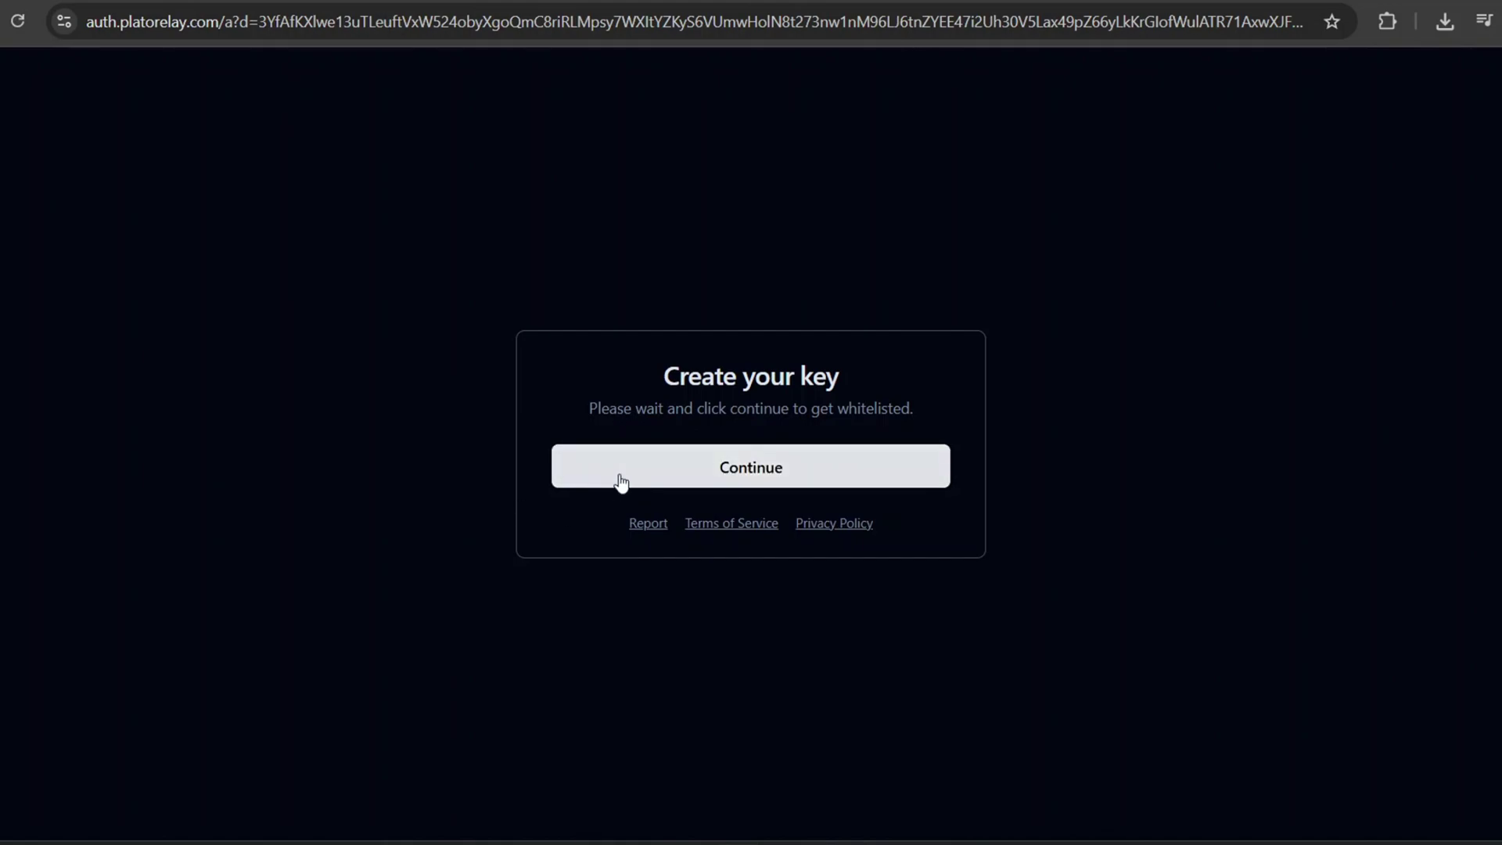
click(619, 479)
click(614, 466)
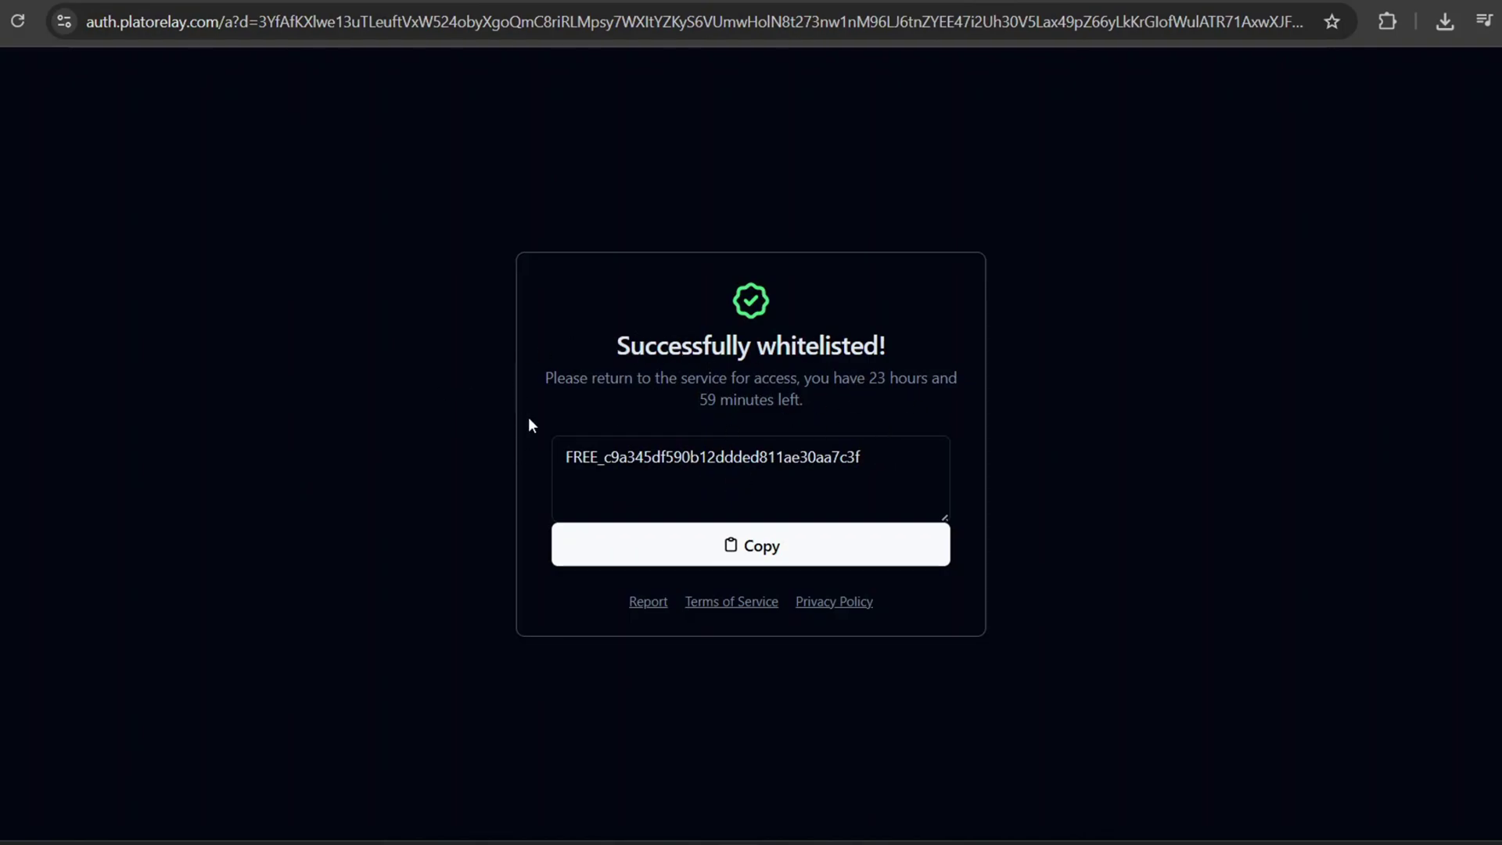
click(752, 546)
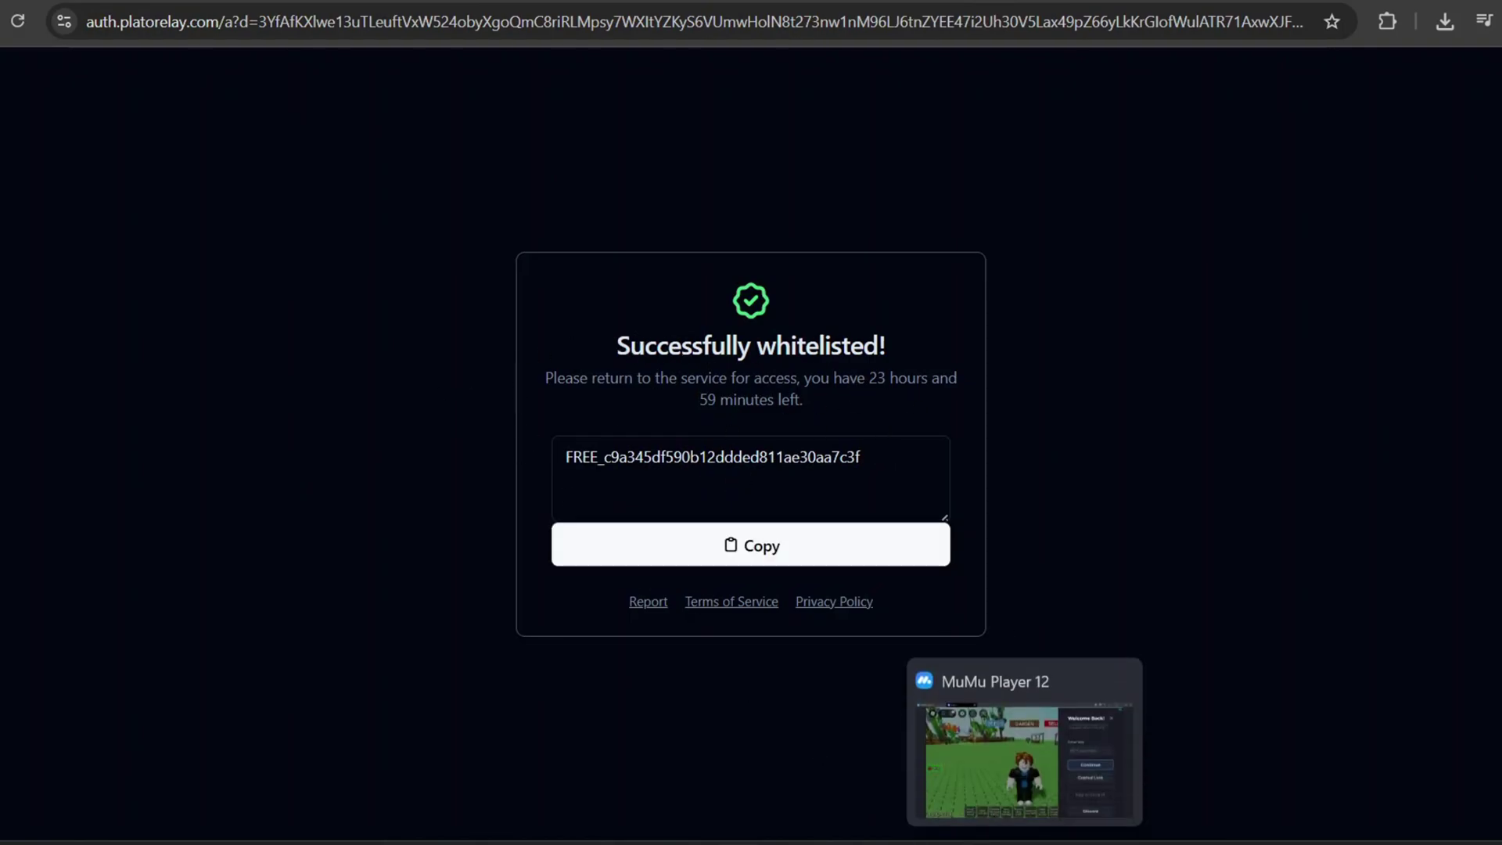
Step: Unlock Delta in Roblox with the copied key, then execute the saved Lunor script
click(1026, 704)
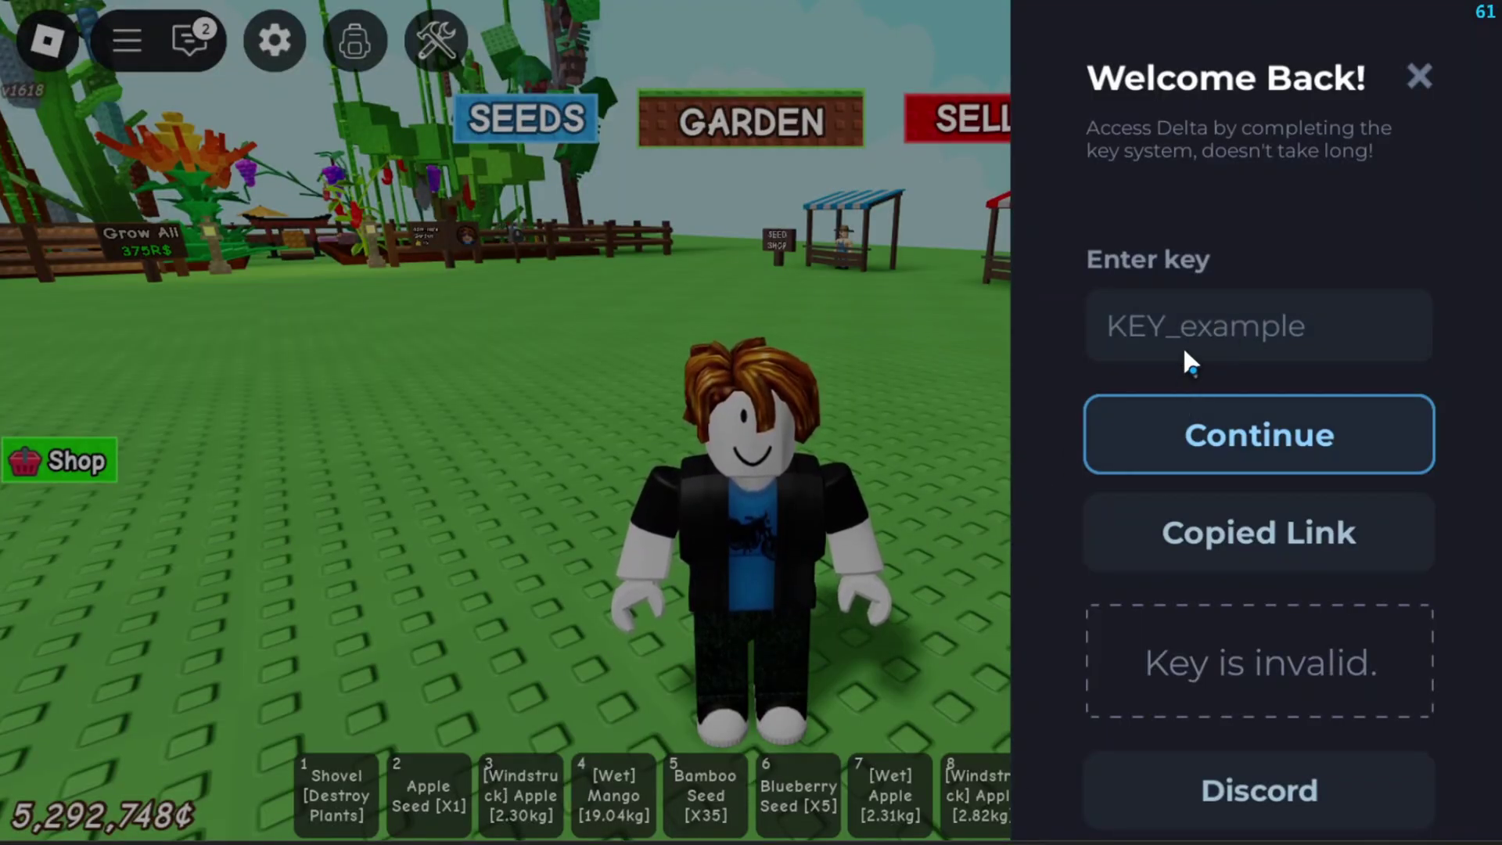
key(ctrl+v)
click(1234, 435)
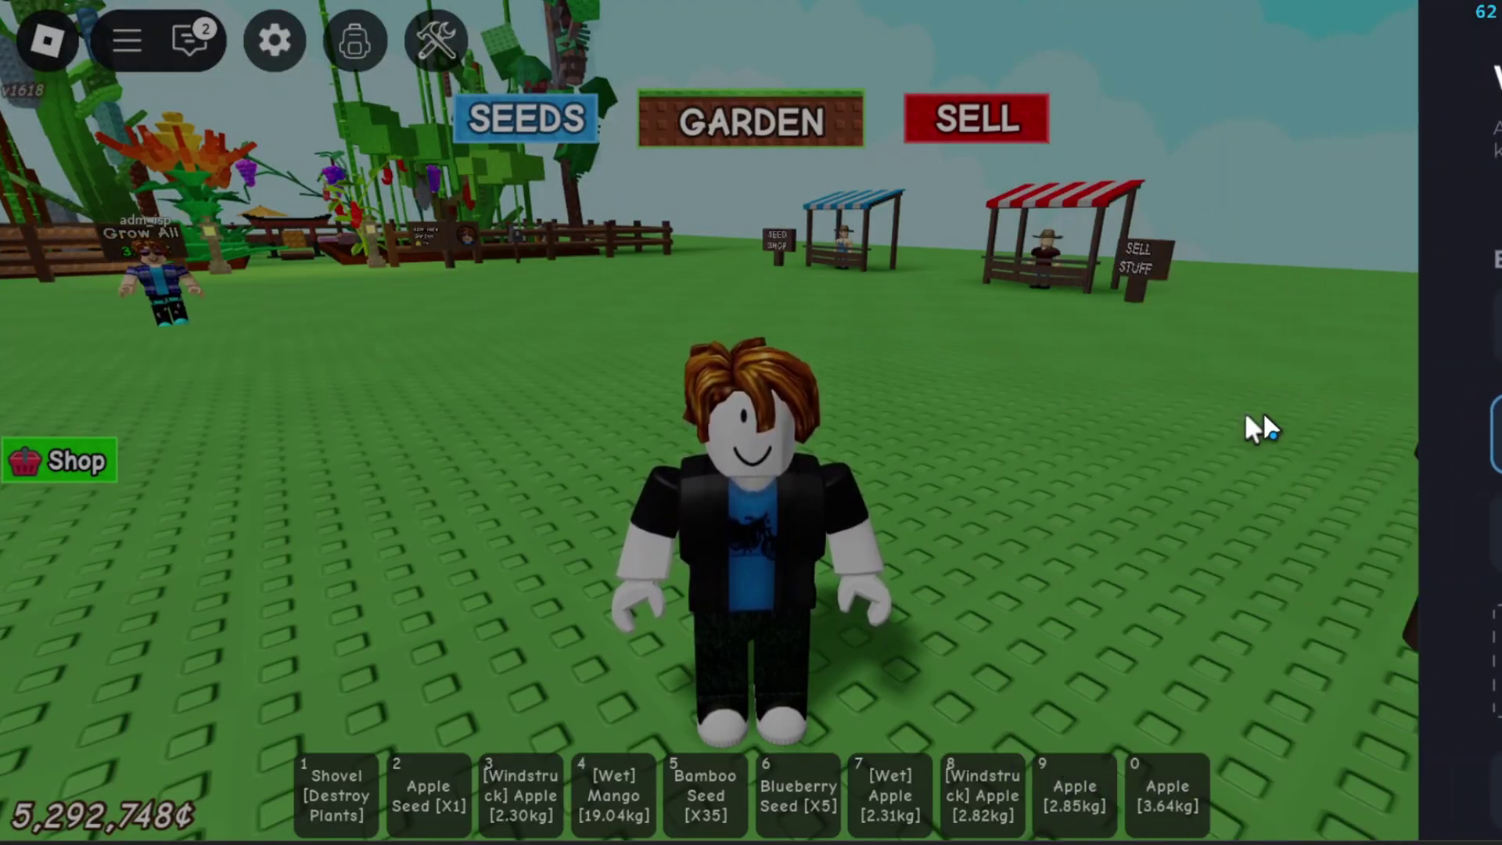
click(1447, 200)
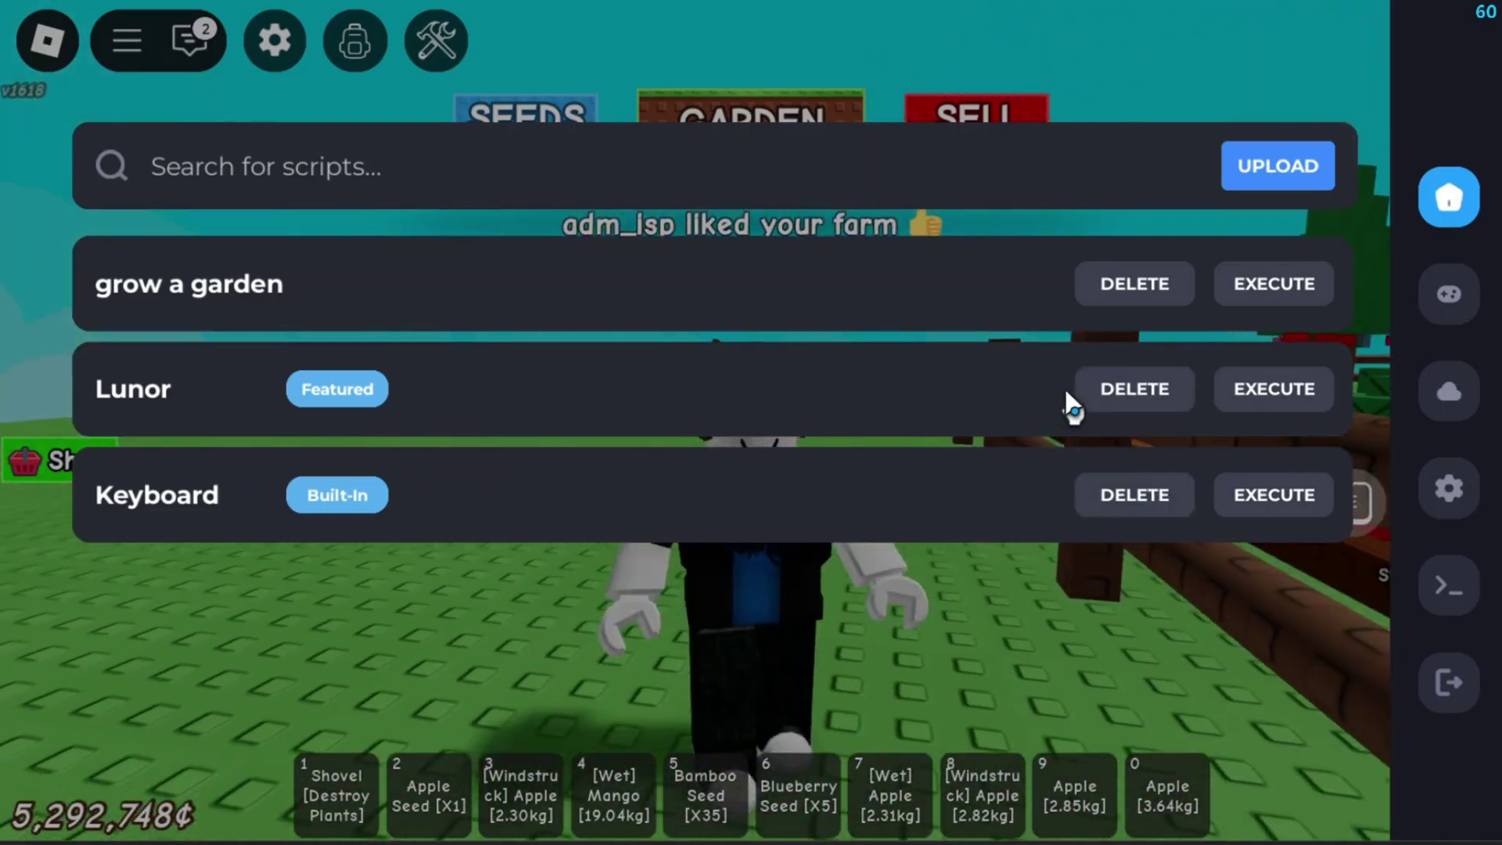
click(1448, 681)
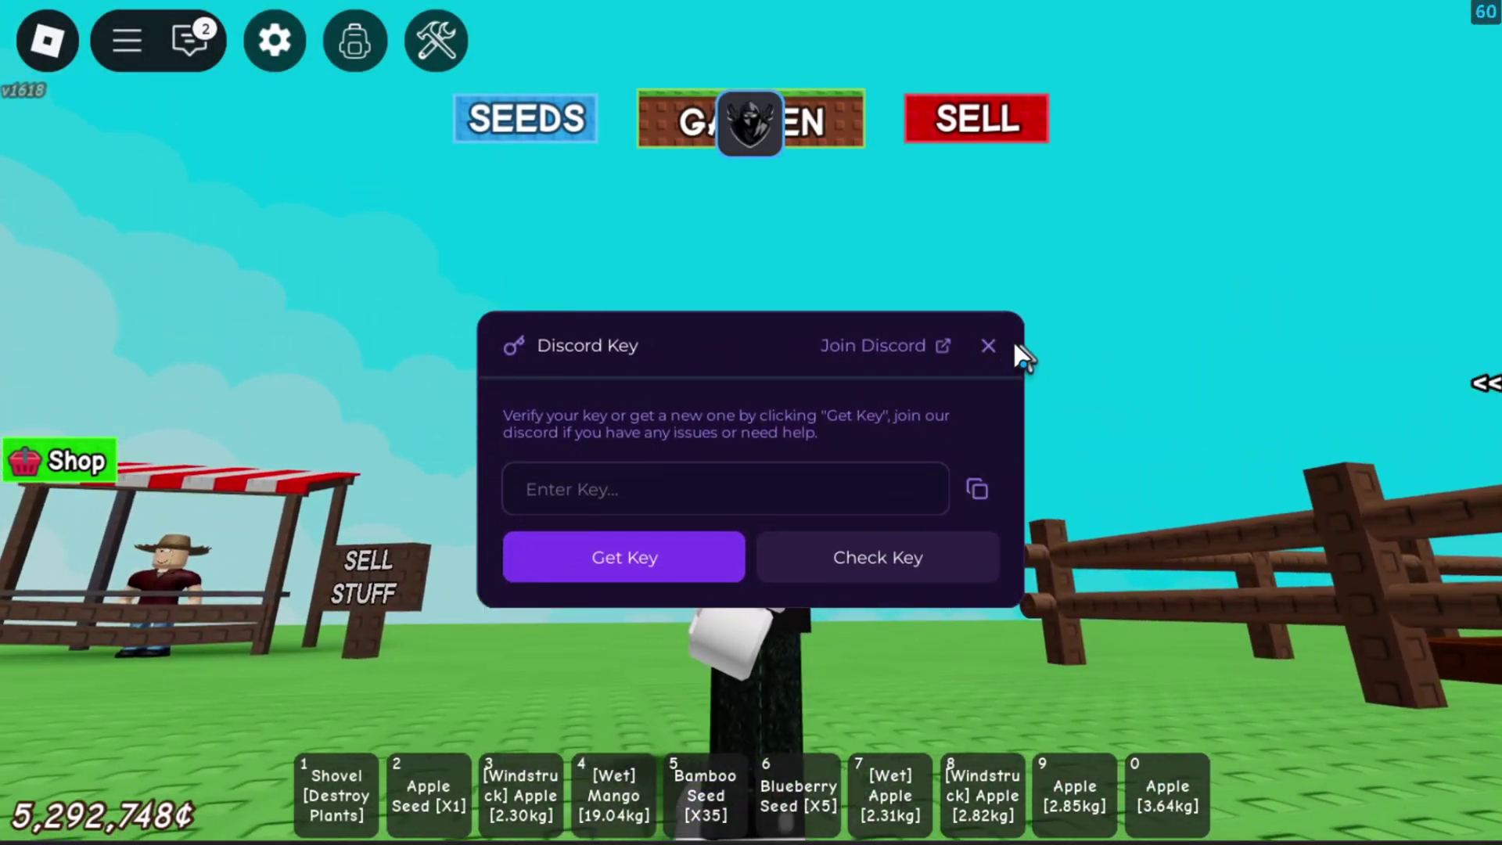
Step: Close the Lunor Discord Key dialog, then open and close the game chat
click(992, 344)
click(220, 64)
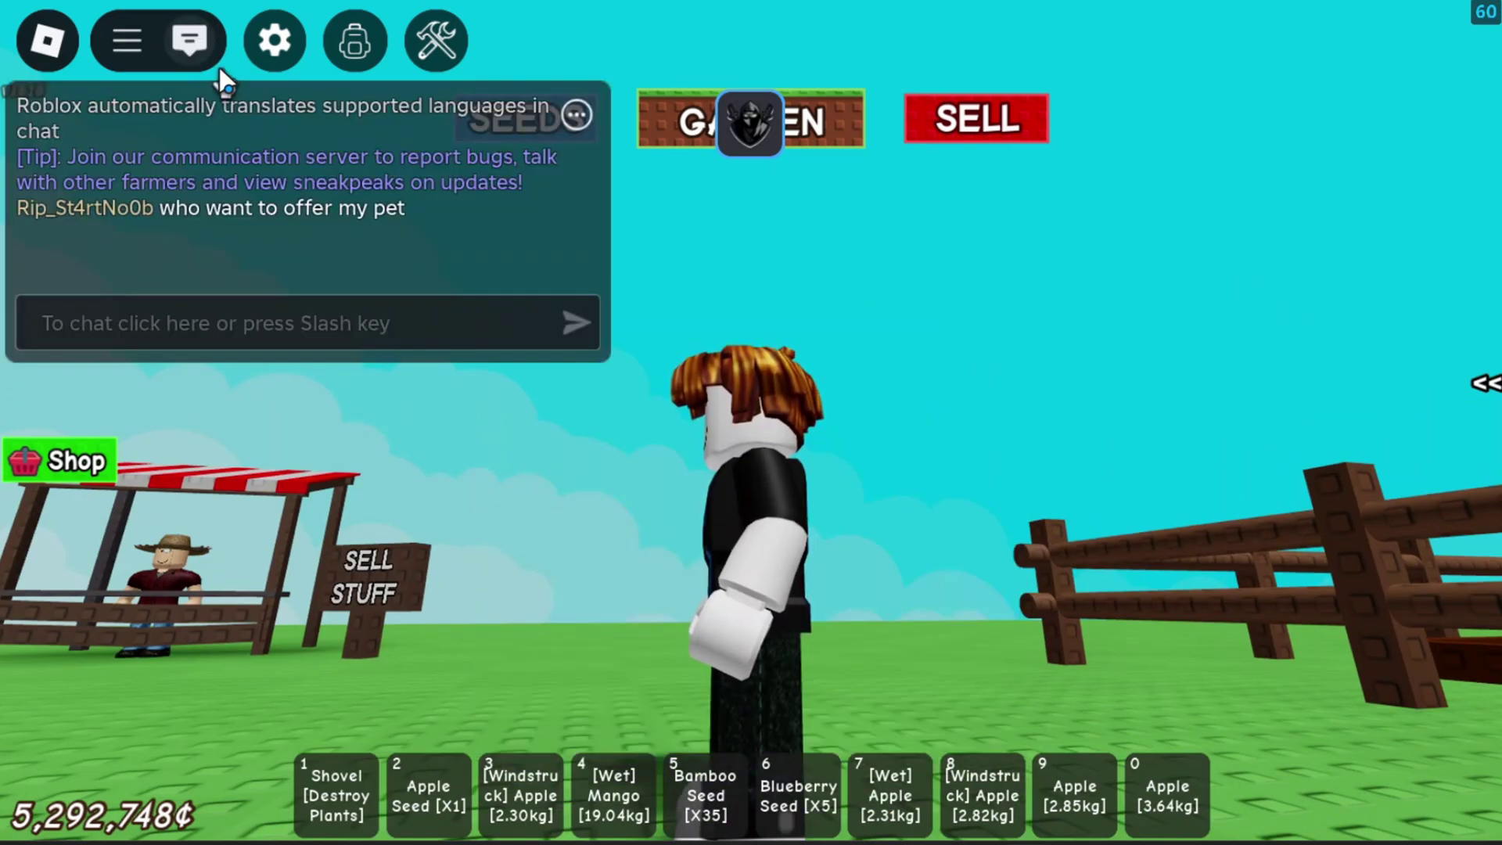
click(538, 127)
Step: Walk the avatar toward the farm plots and turn the camera toward the bamboo garden
key(w)
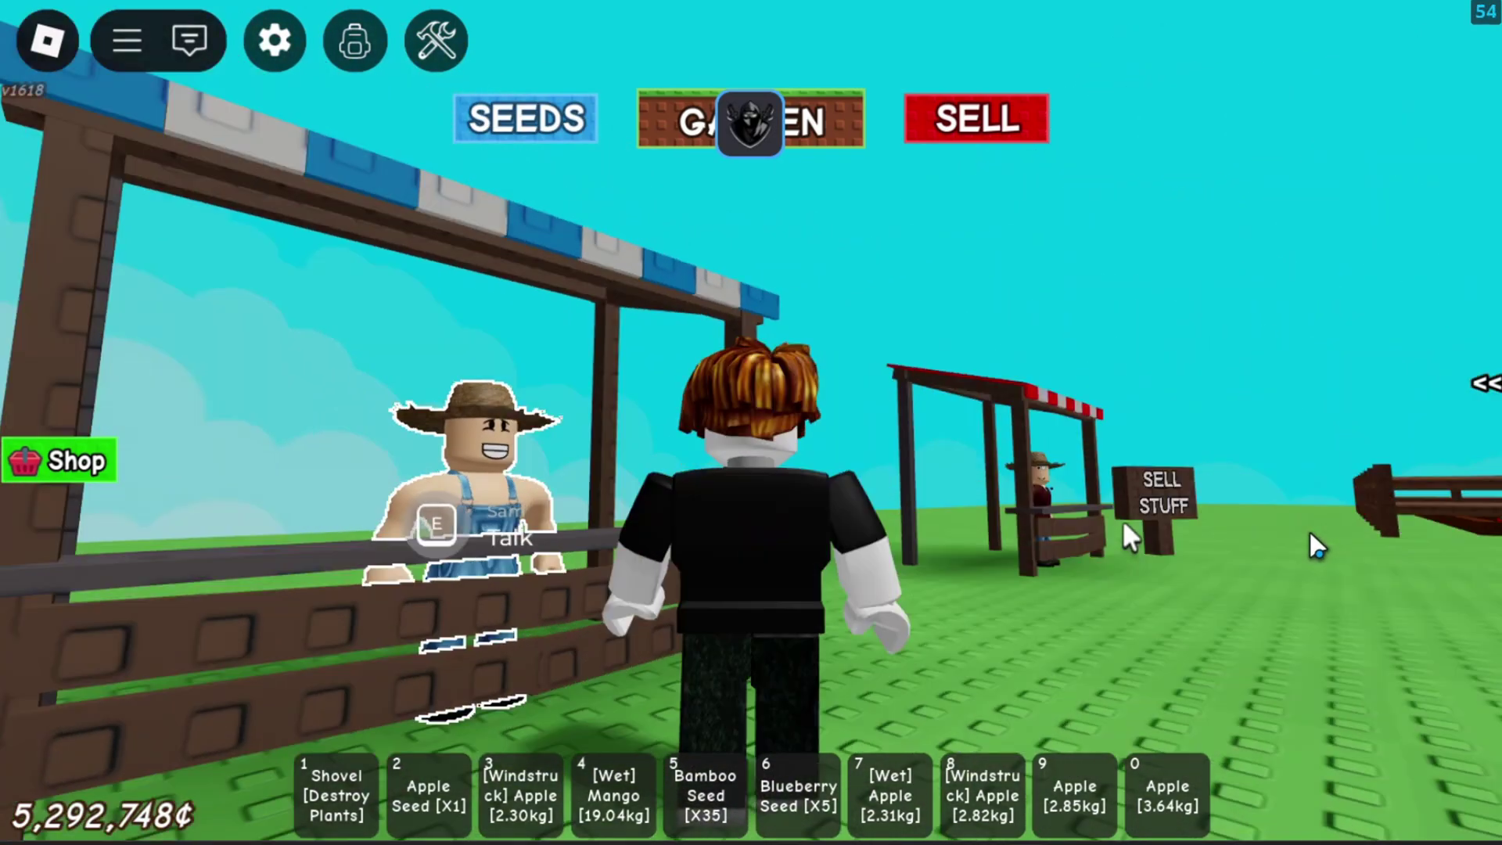
key(w)
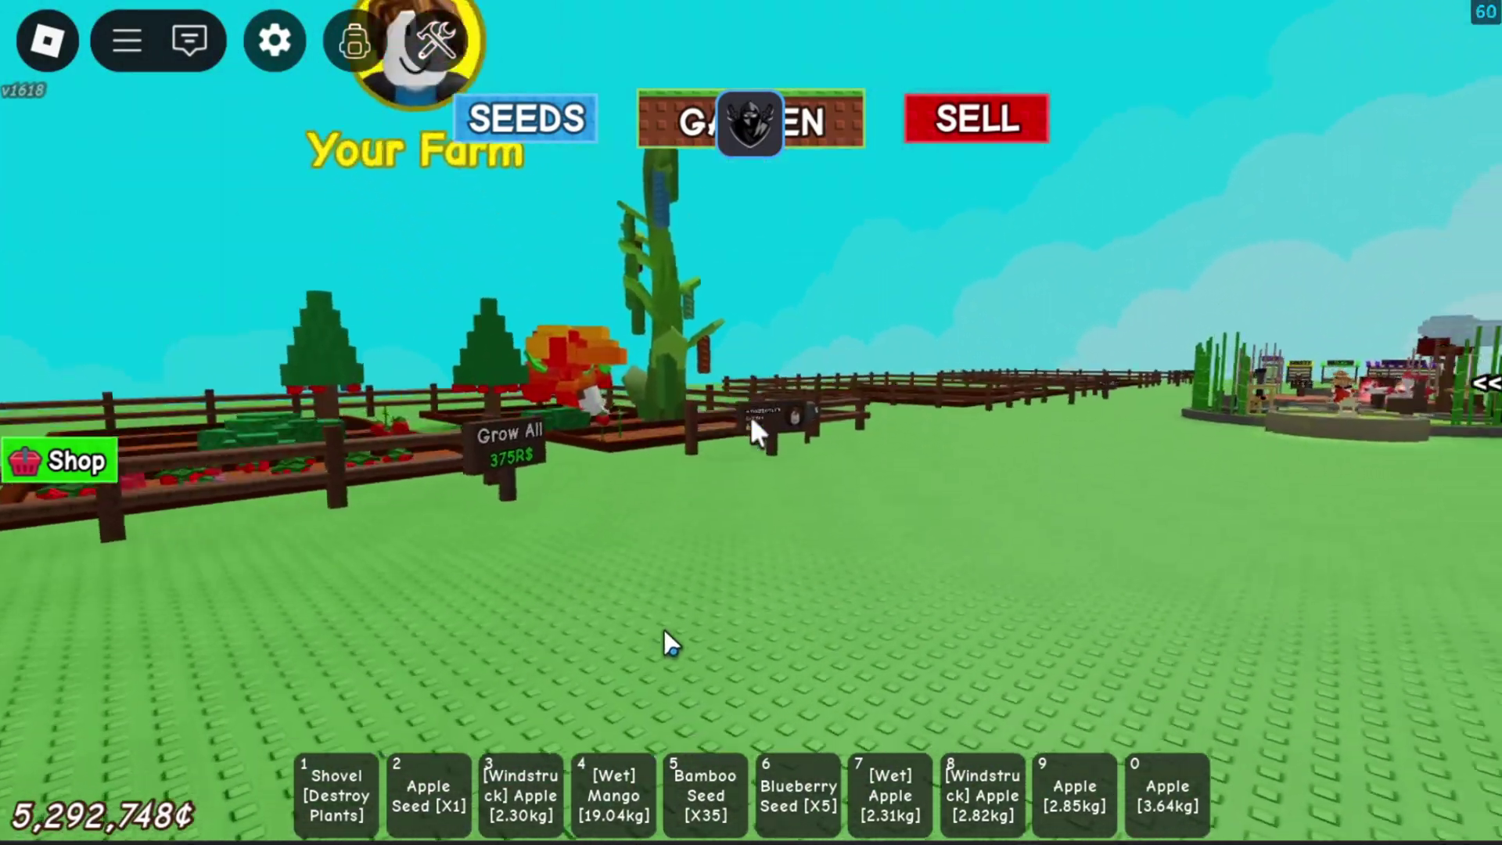
mouse_move(662, 643)
mouse_down()
mouse_move(853, 356)
mouse_move(619, 625)
mouse_move(1201, 147)
mouse_up()
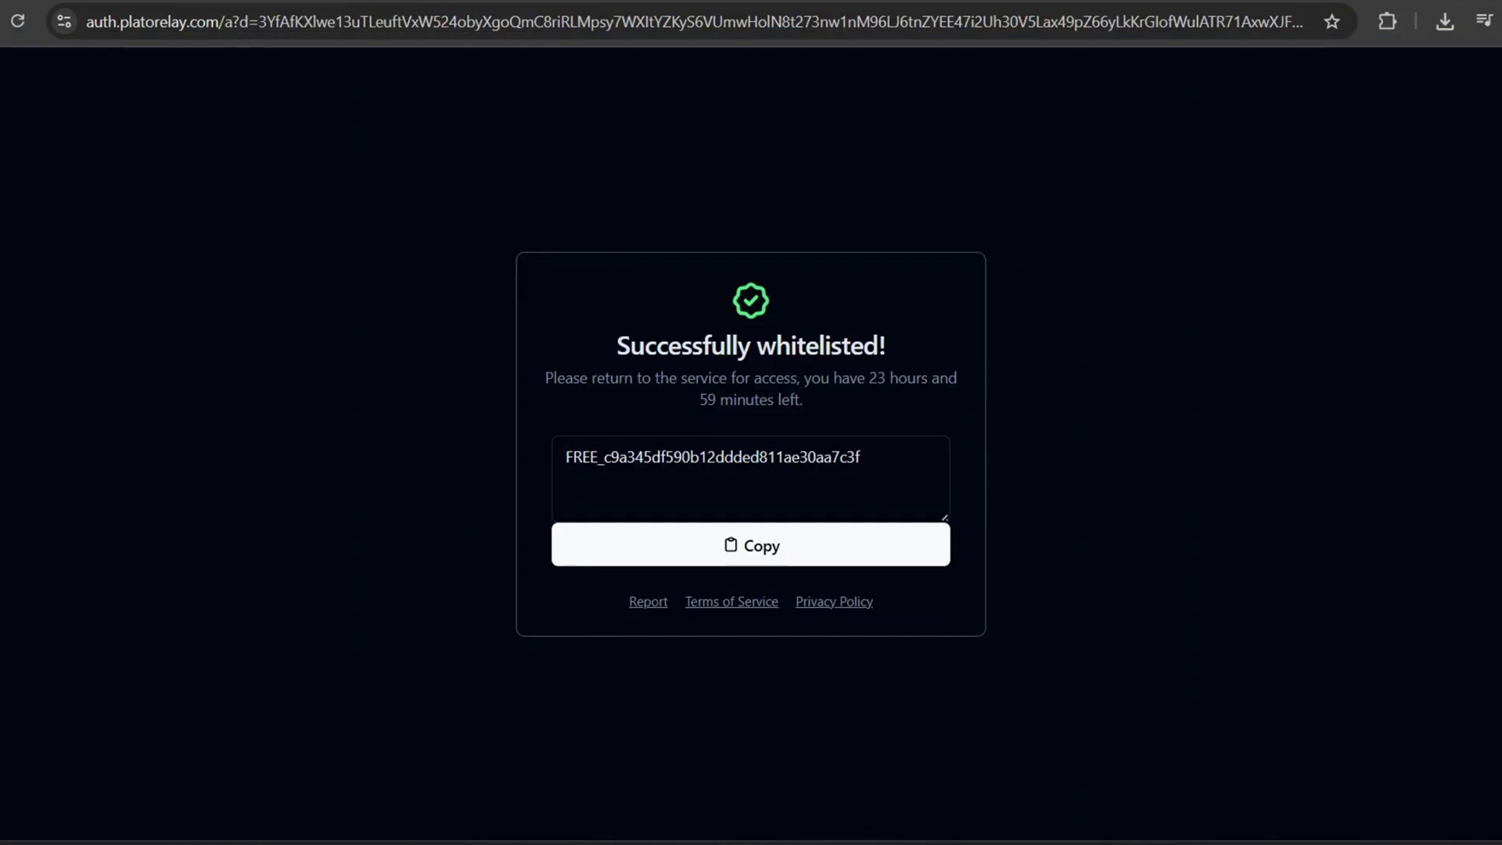